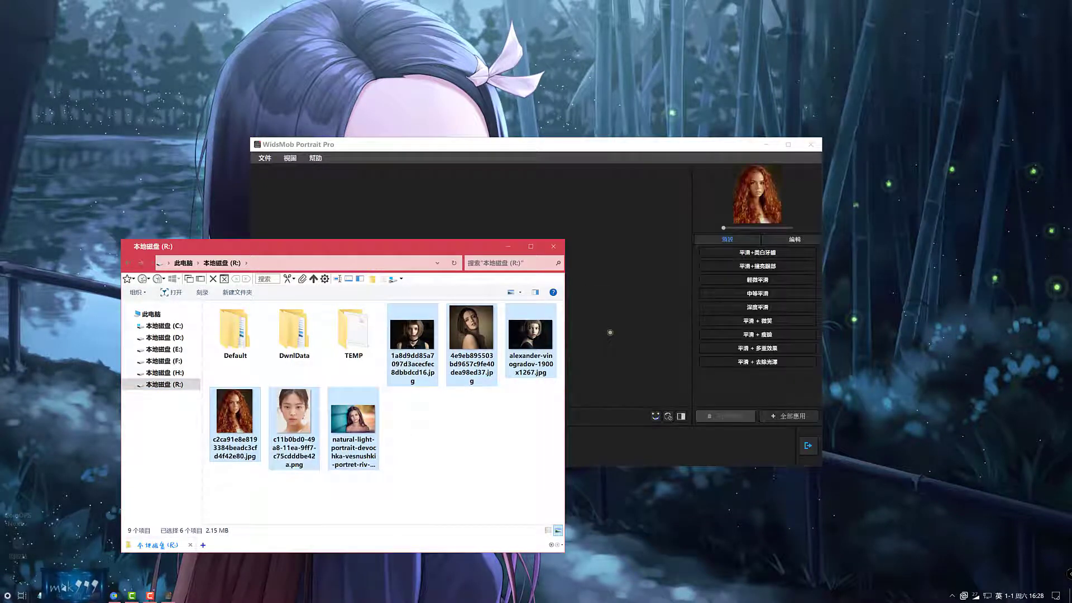
Step: Maximize the WidsMob Portrait Pro window and preview the 平滑+美白牙齒 preset on the red-haired portrait in side-by-side comparison
click(508, 245)
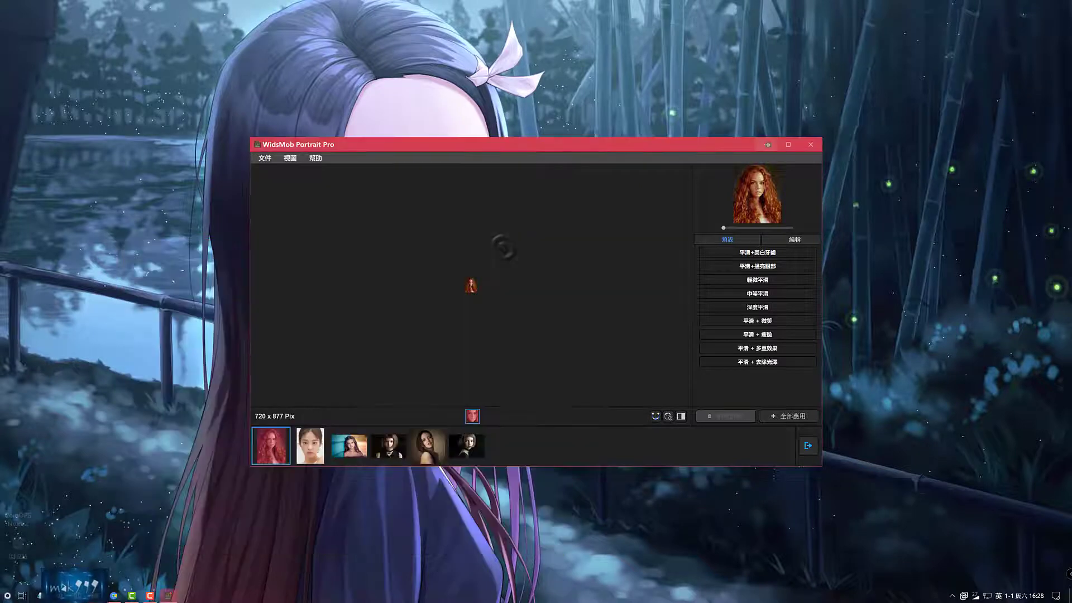
click(787, 144)
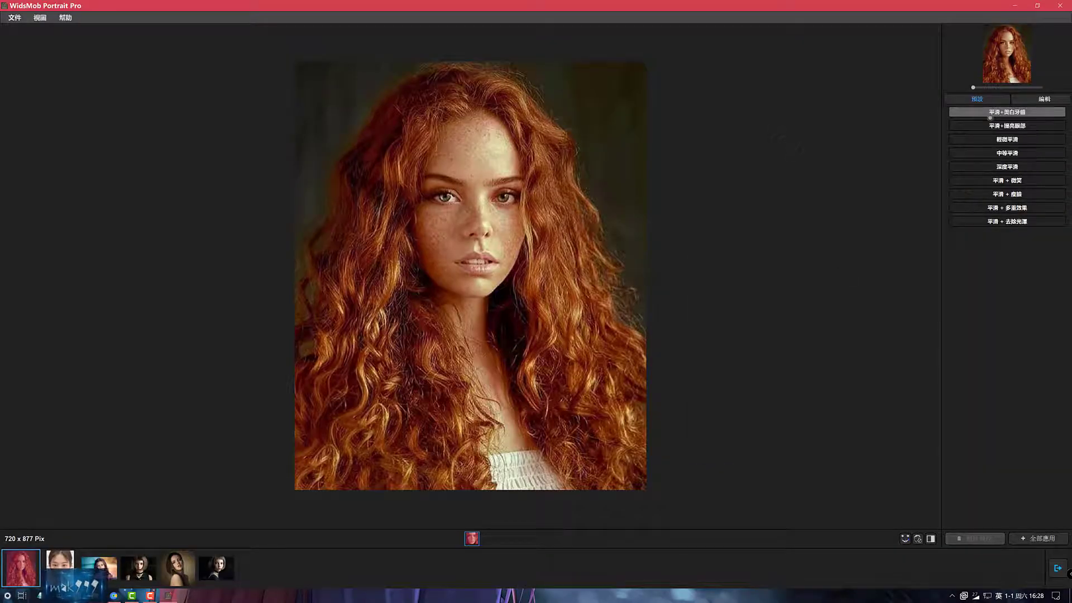
click(991, 112)
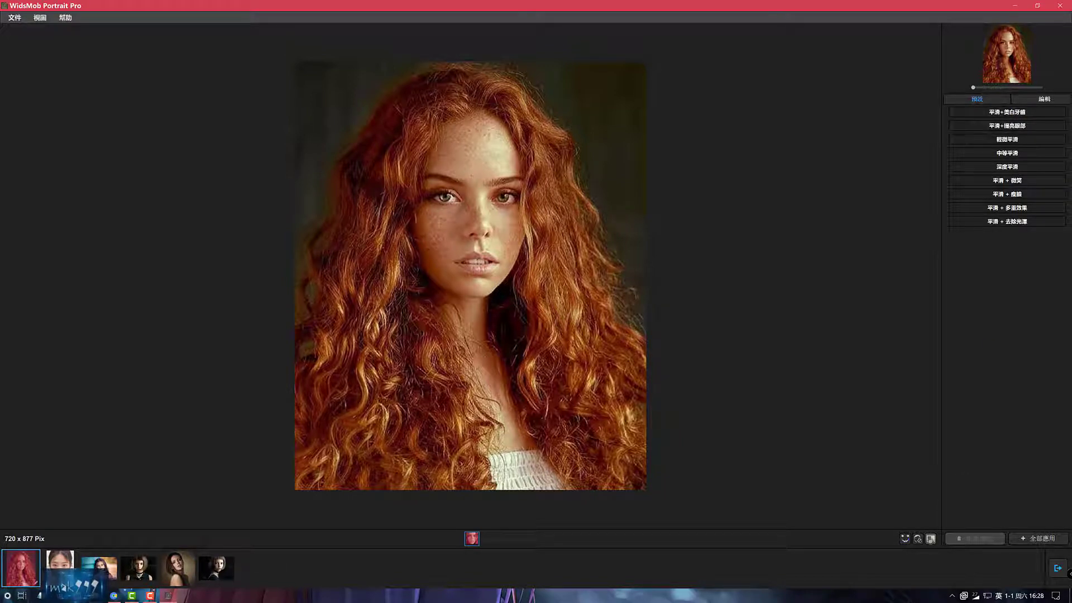
click(930, 539)
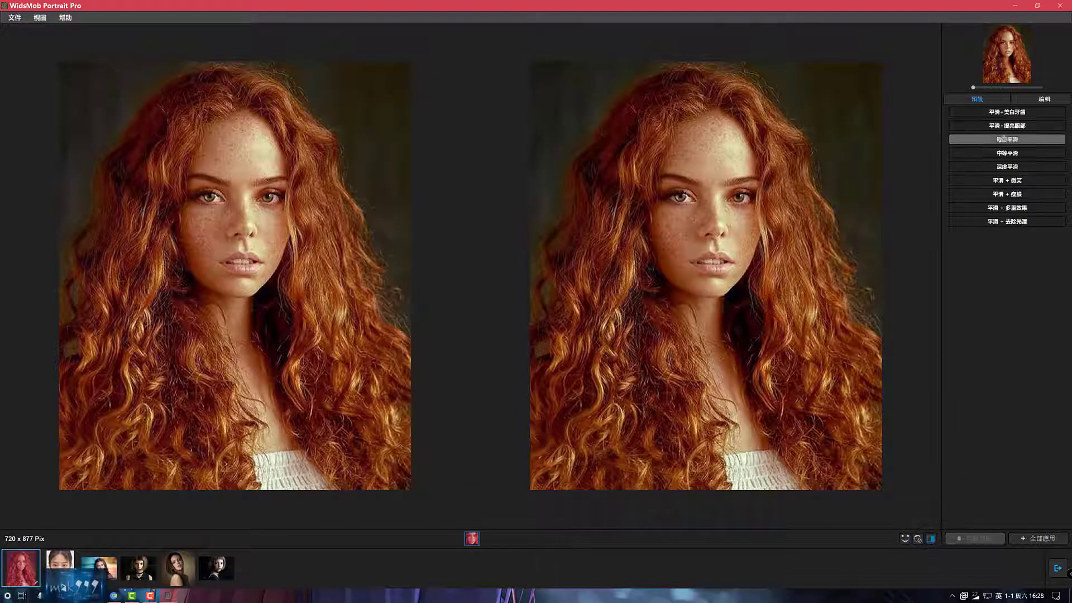
Step: Try the seven presets from 平滑+提亮眼部 through 平滑 + 多重效果 one after another on the portrait
click(1007, 126)
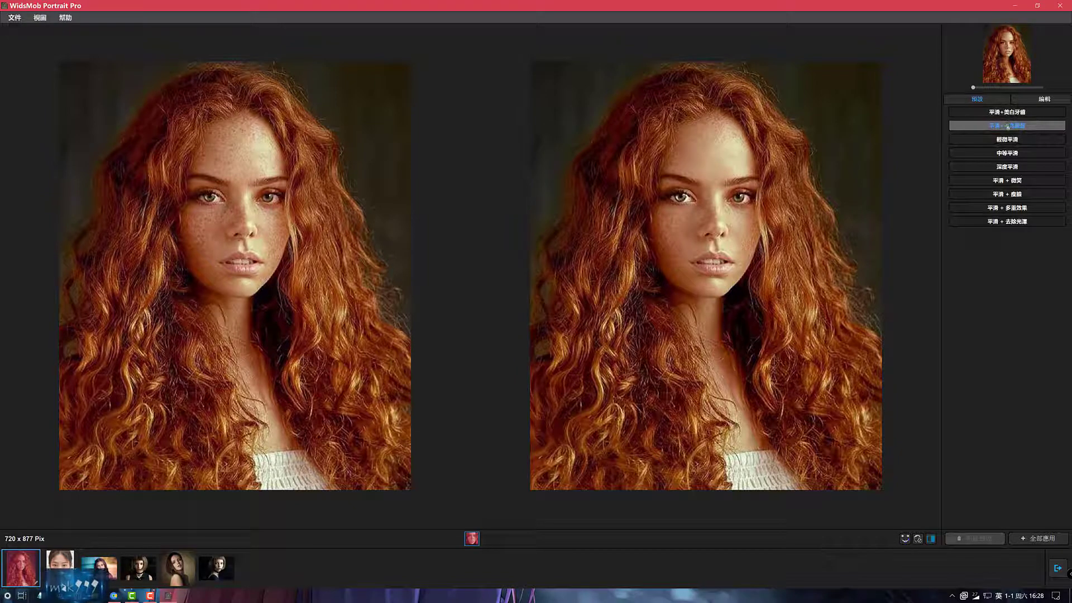
click(1007, 139)
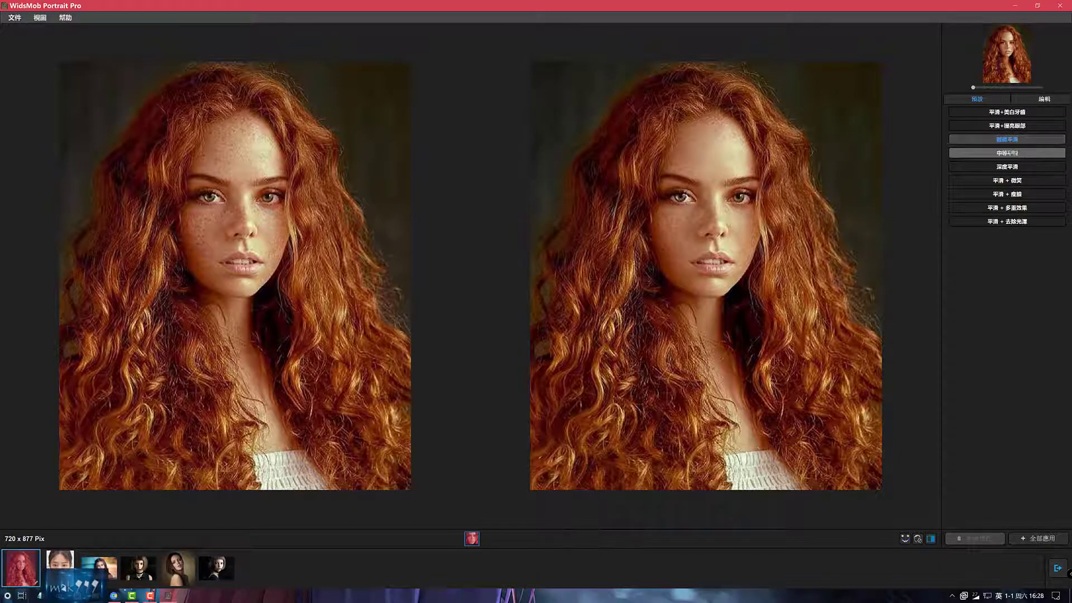
click(1008, 153)
click(1012, 166)
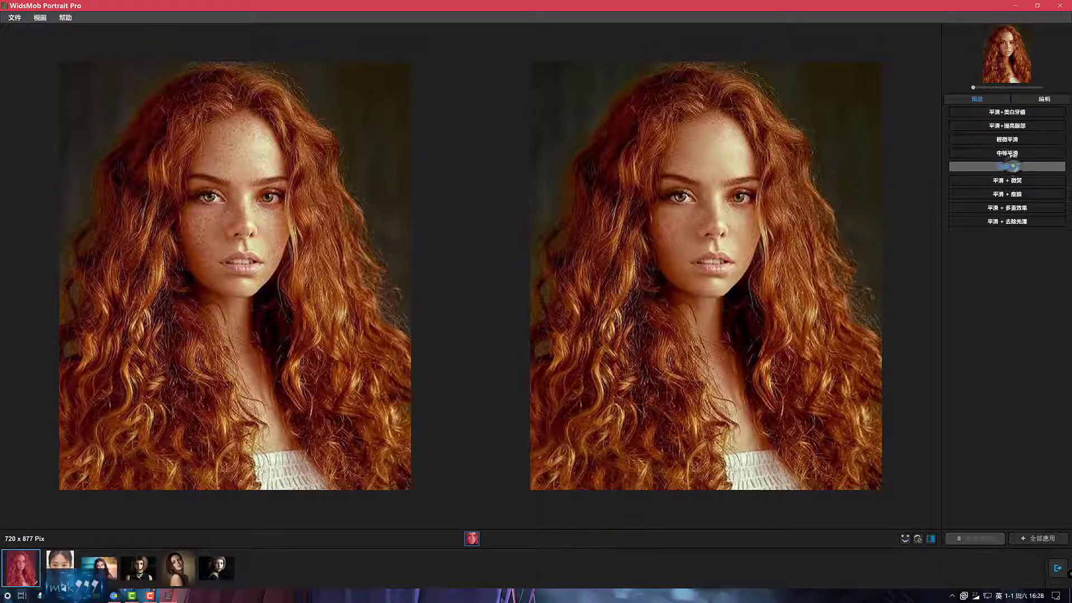
click(1012, 180)
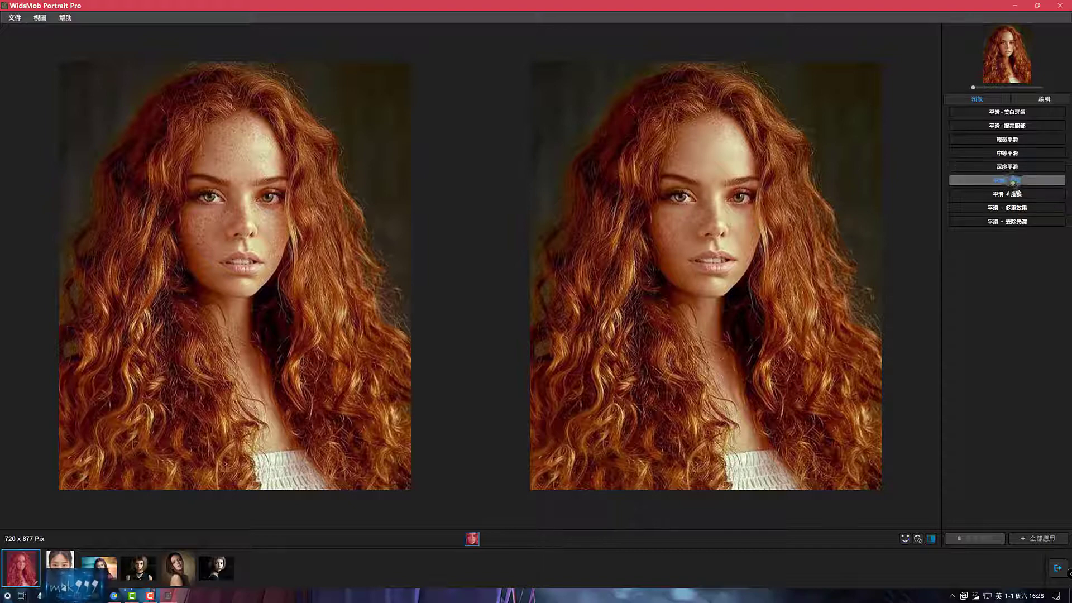
click(1012, 194)
click(1013, 208)
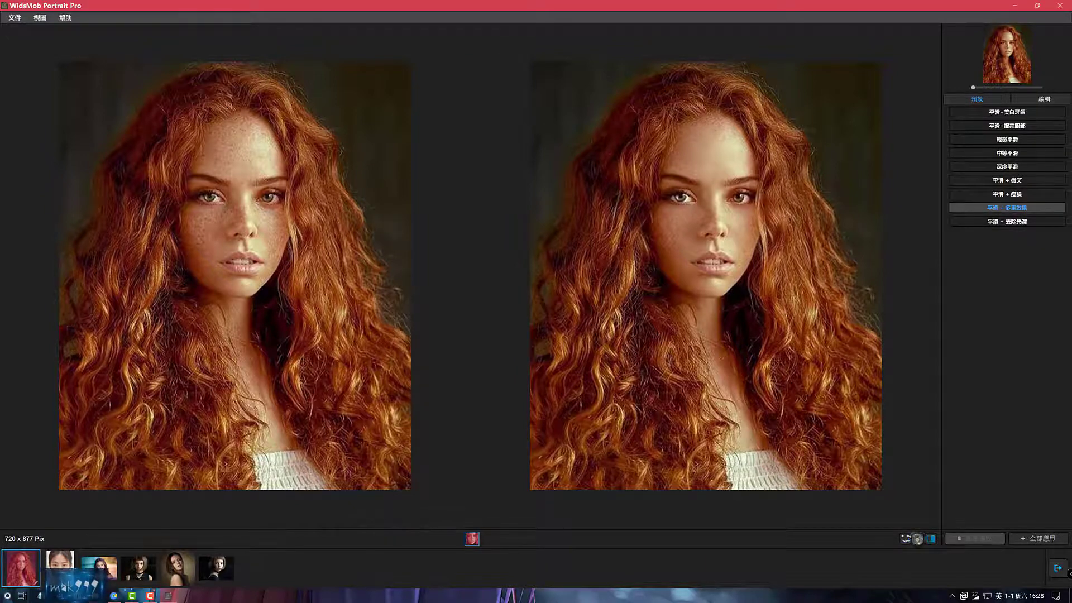
Step: Try the 平滑 + 去除光澤 preset and inspect the face up close beside the original
click(917, 539)
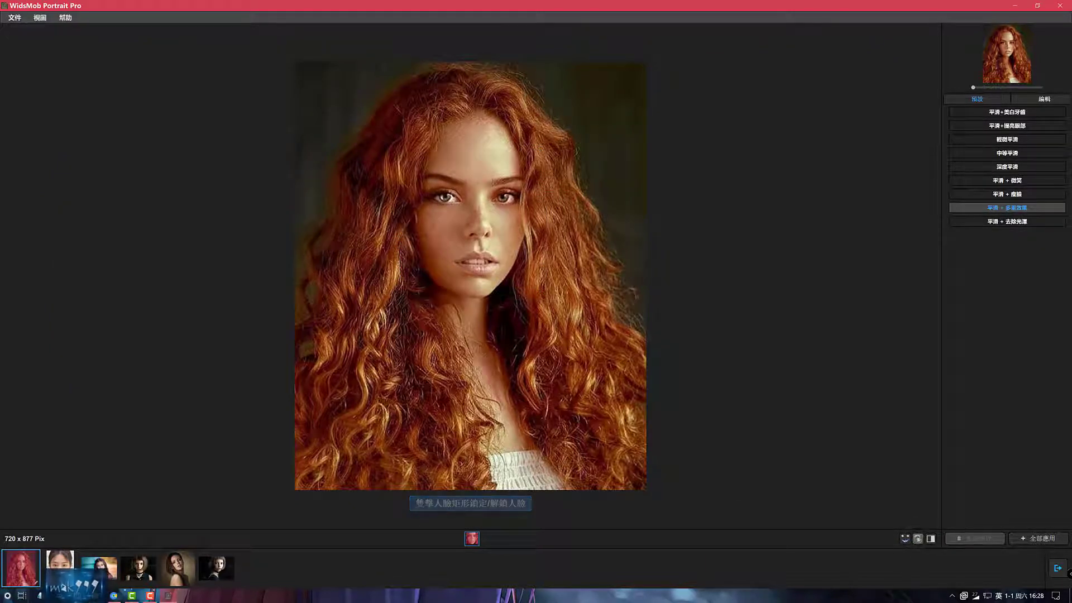
click(930, 538)
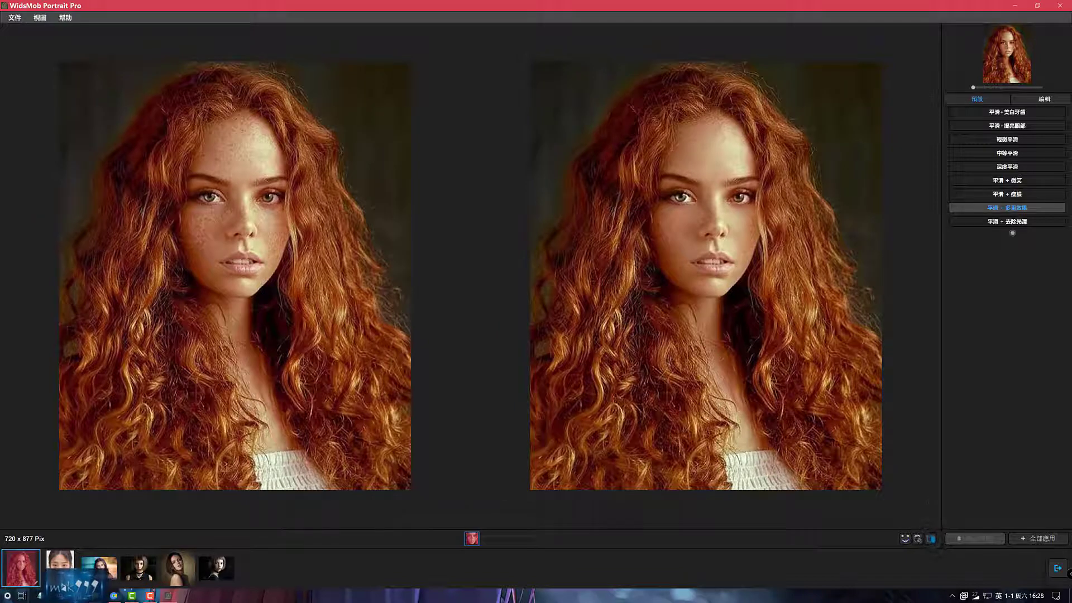
click(1011, 222)
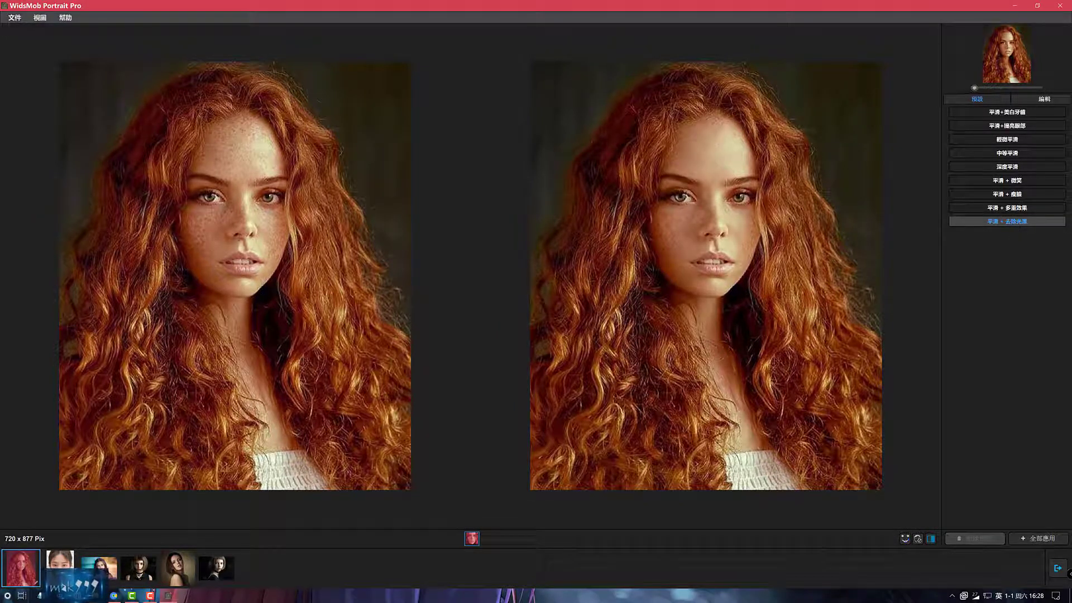
drag(974, 87, 1033, 87)
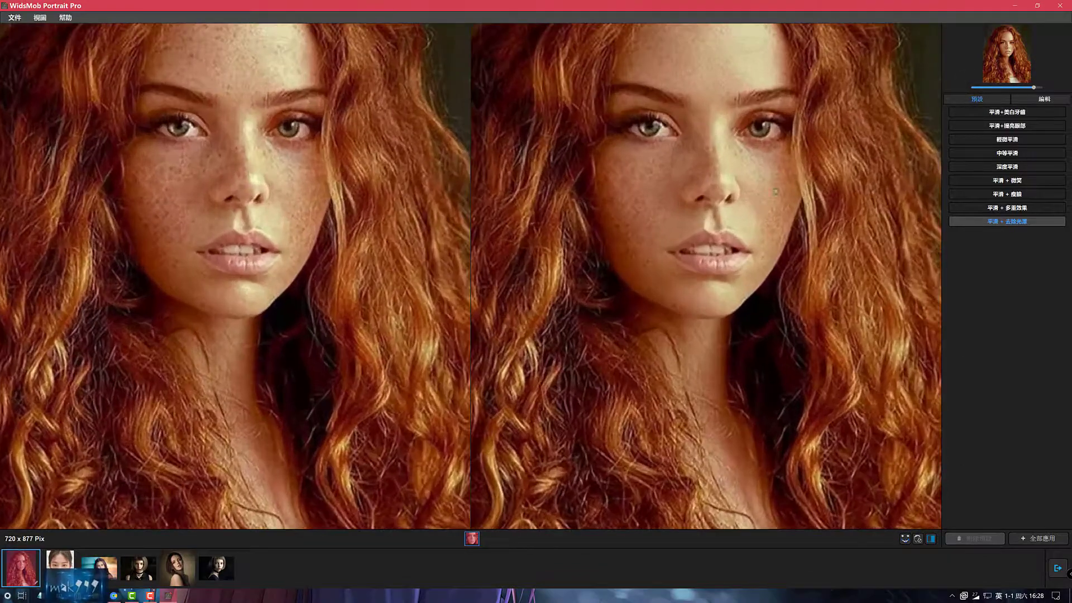
drag(775, 191, 786, 314)
Step: Apply the 輕微平滑 preset to the portrait and set the manual skin smoothing strength to 58
click(1008, 112)
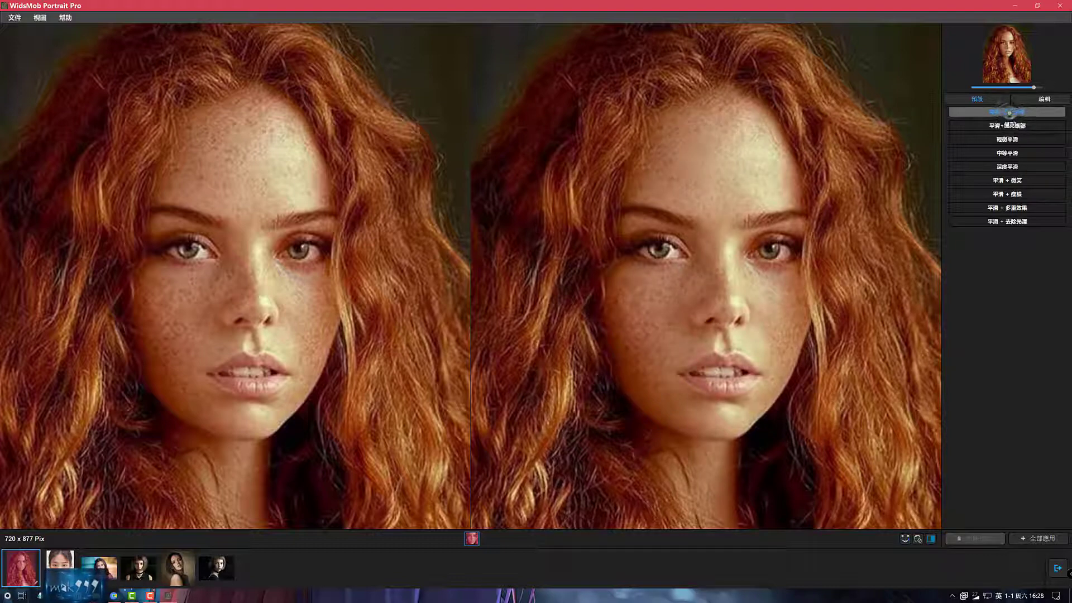
click(1008, 139)
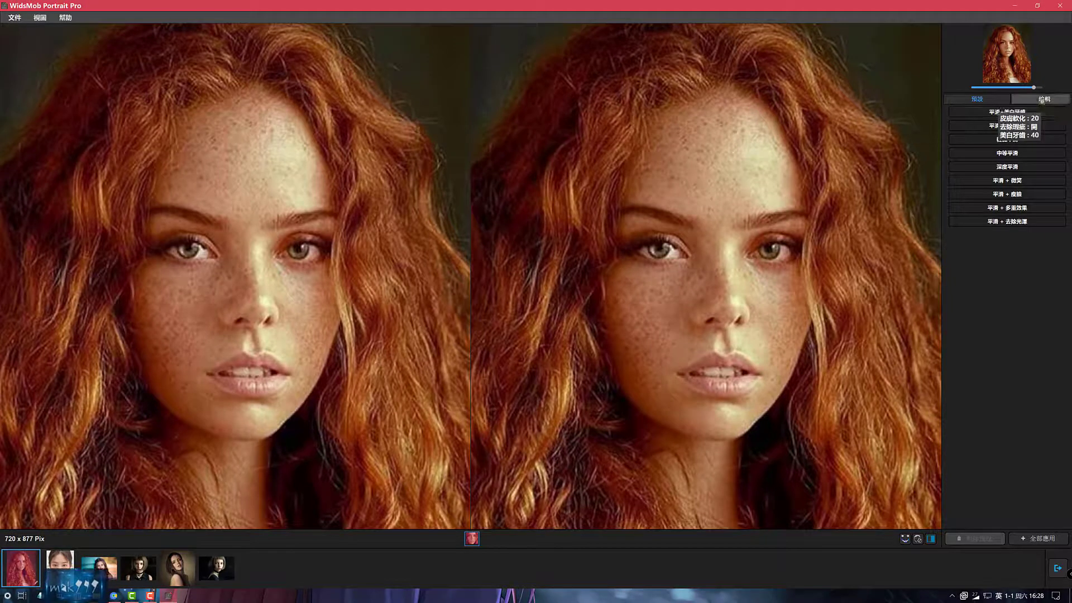
click(1041, 101)
click(955, 131)
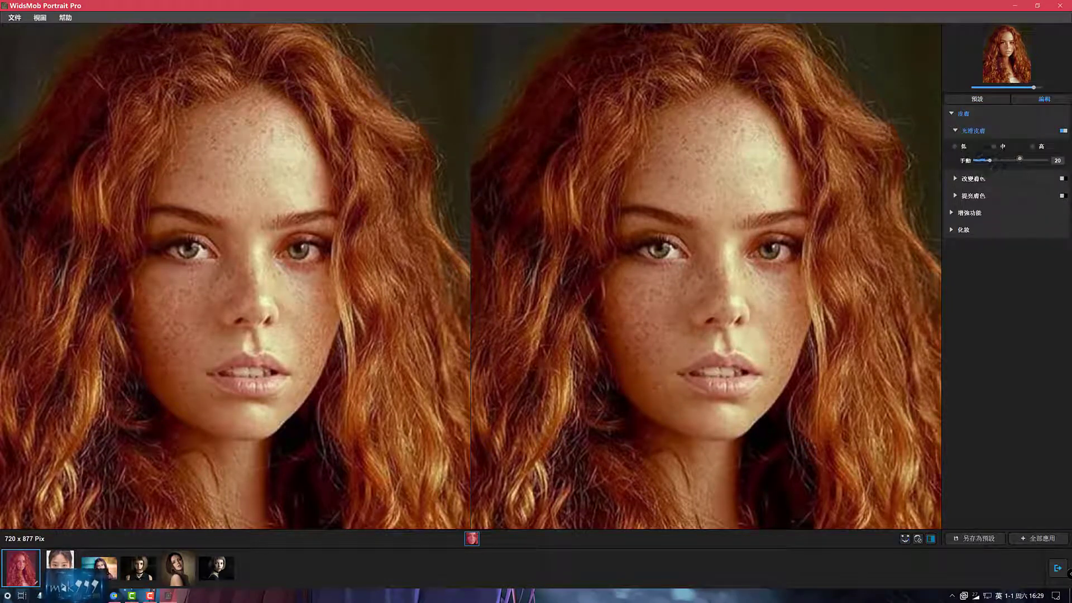
mouse_move(989, 162)
mouse_down()
mouse_move(981, 161)
mouse_move(1039, 161)
mouse_move(1011, 162)
mouse_up()
Step: Turn on the skin colour change (改變膚色) and pick a dark reddish brown of R 70, G 35, B 24
click(955, 178)
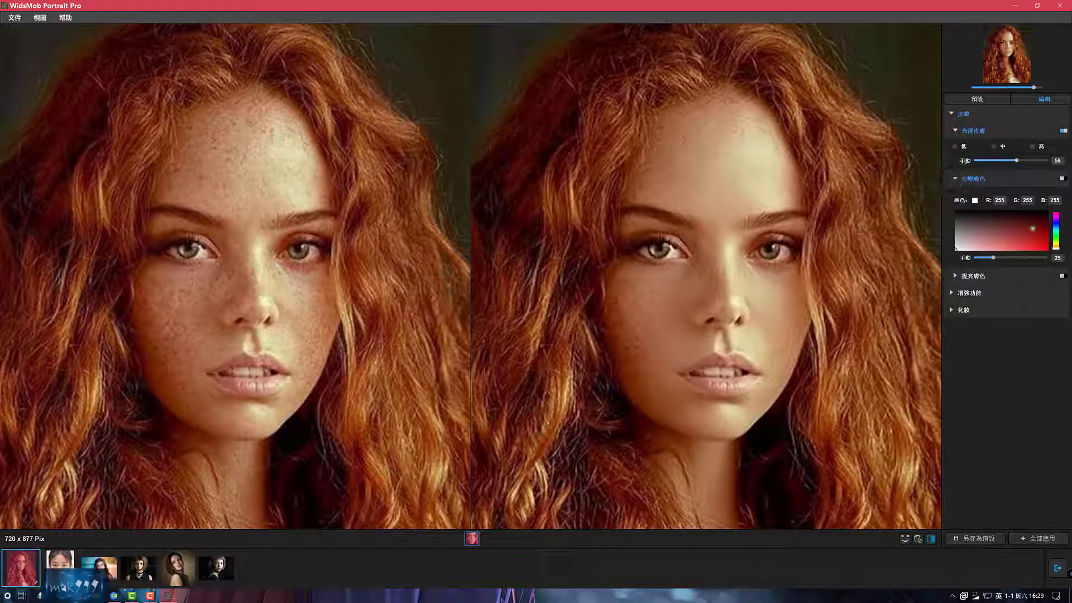
drag(1033, 229, 1038, 228)
click(905, 538)
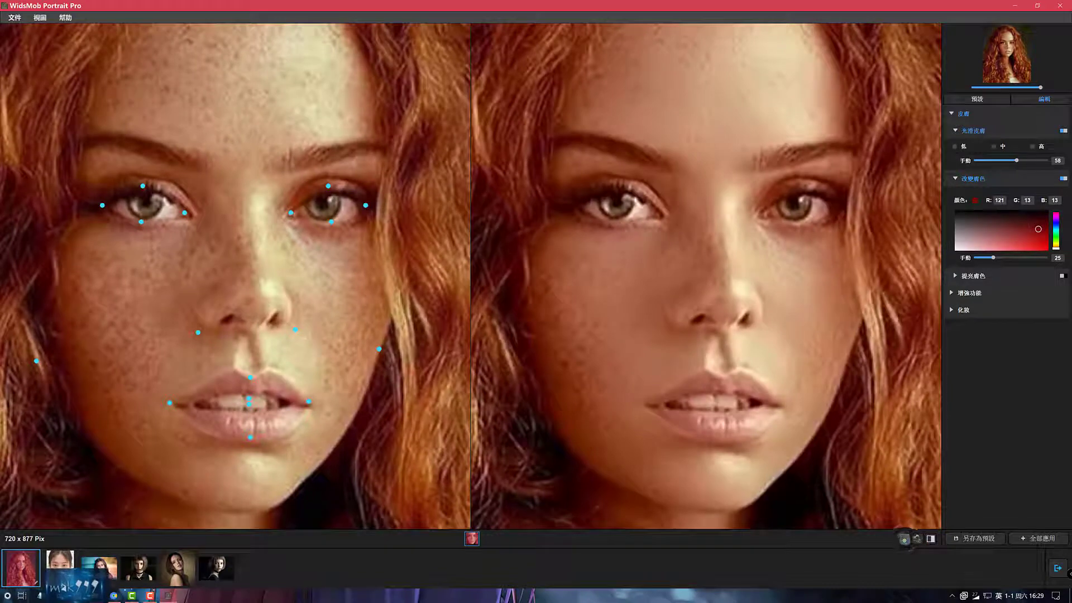
click(904, 538)
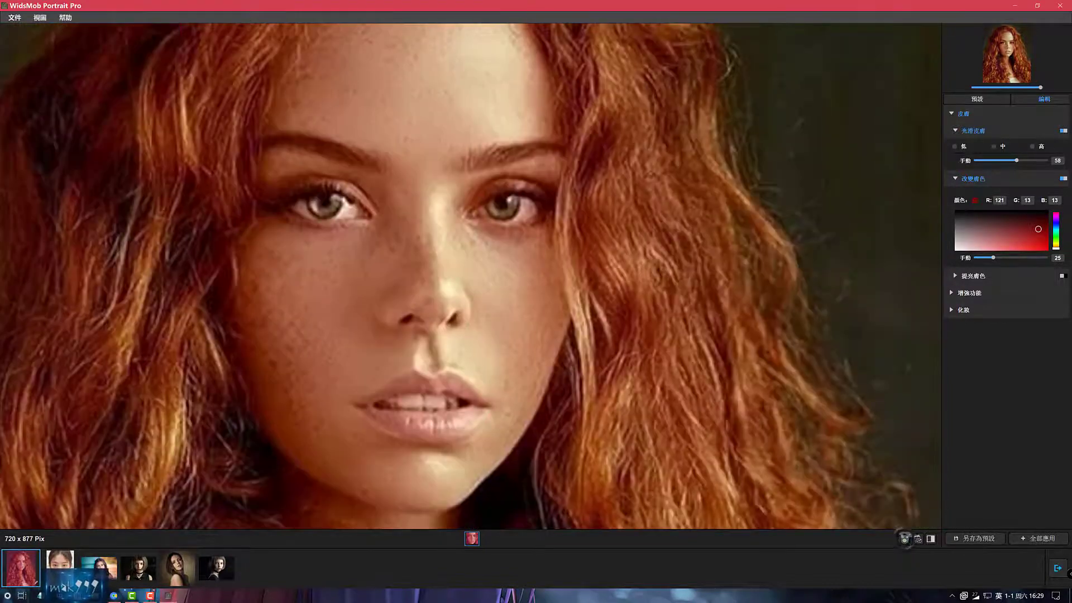
click(929, 537)
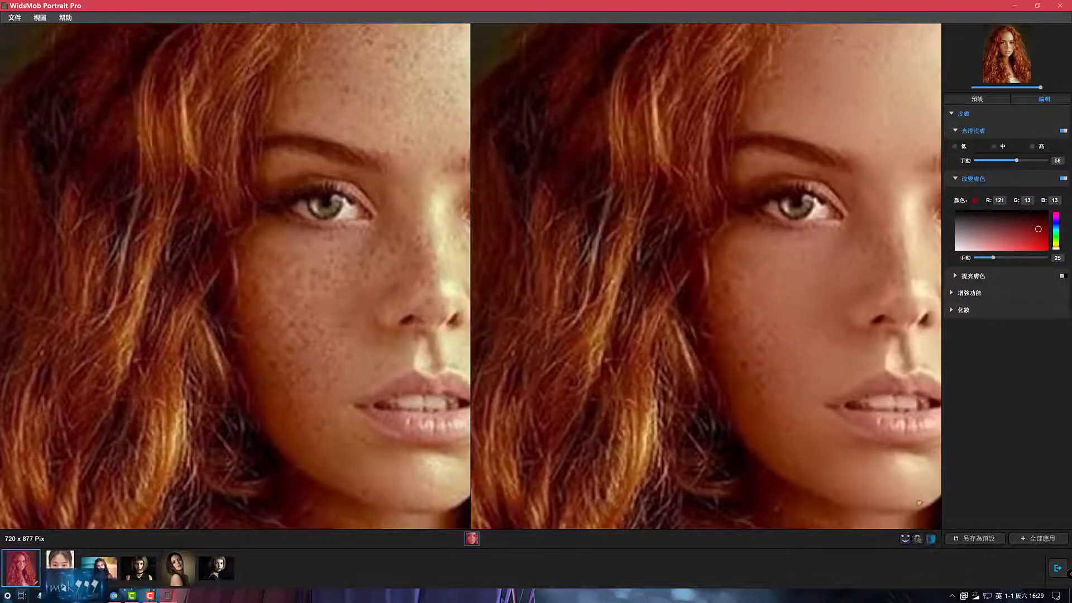
drag(787, 418, 677, 423)
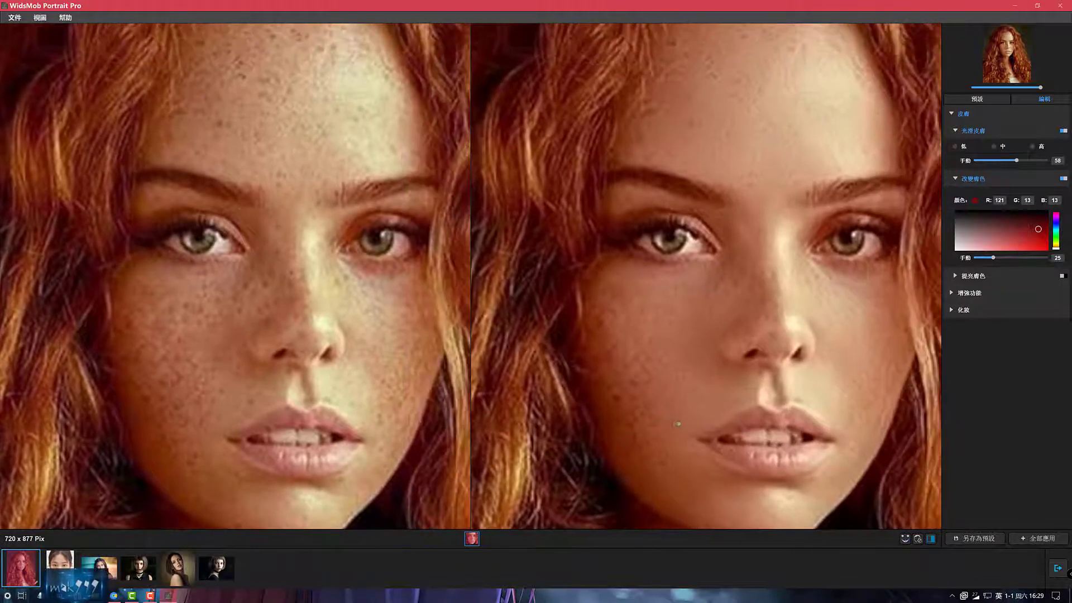
mouse_move(1055, 248)
mouse_down()
mouse_move(1030, 224)
mouse_move(1010, 222)
mouse_up()
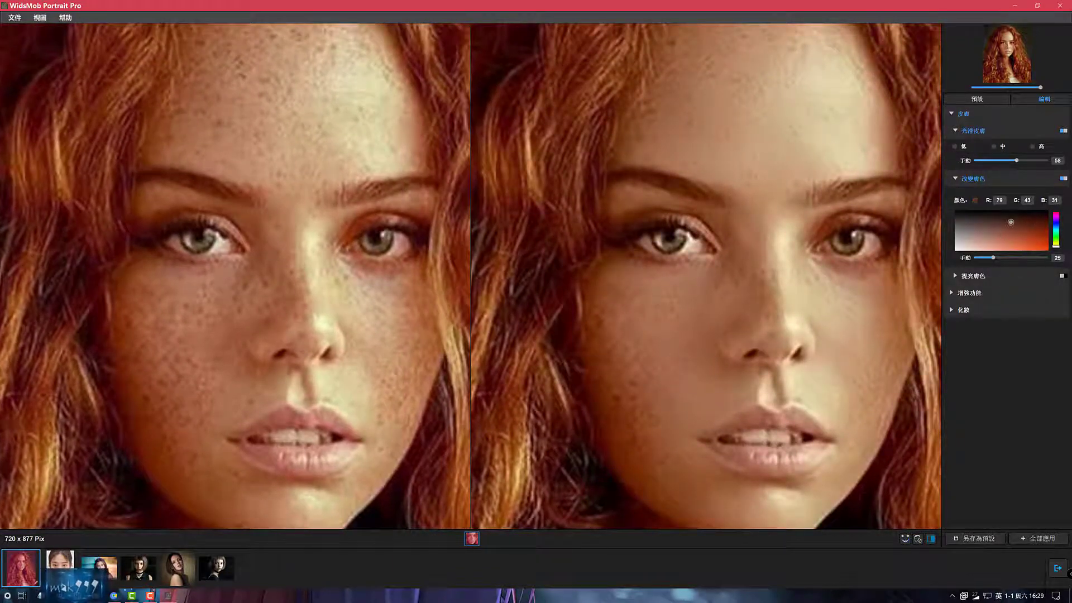
Step: Brighten the skin with 提亮膚色 at the low level, strength 25
click(954, 276)
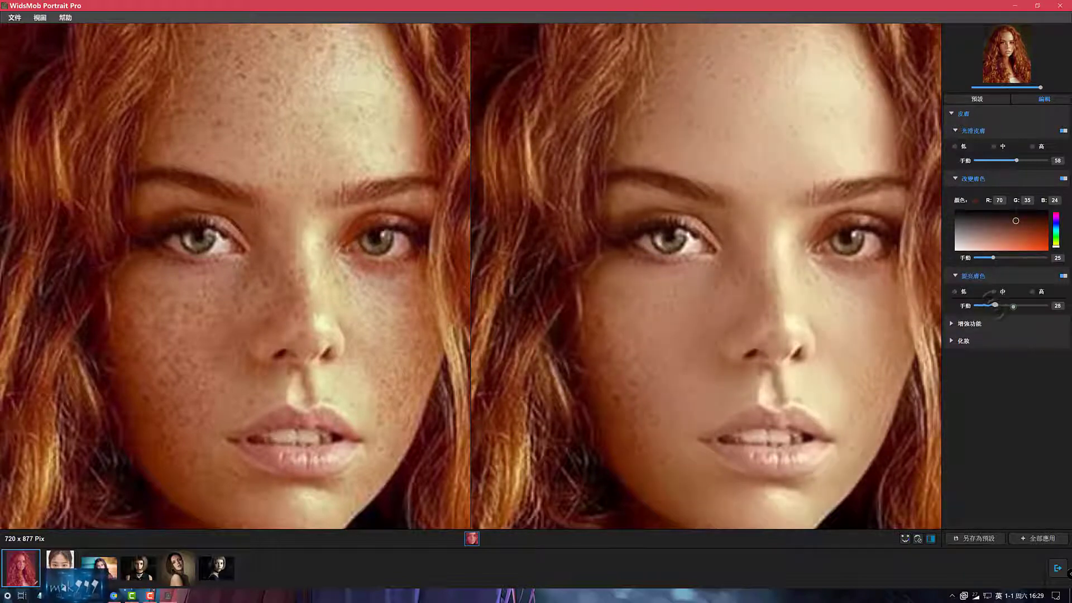
click(994, 292)
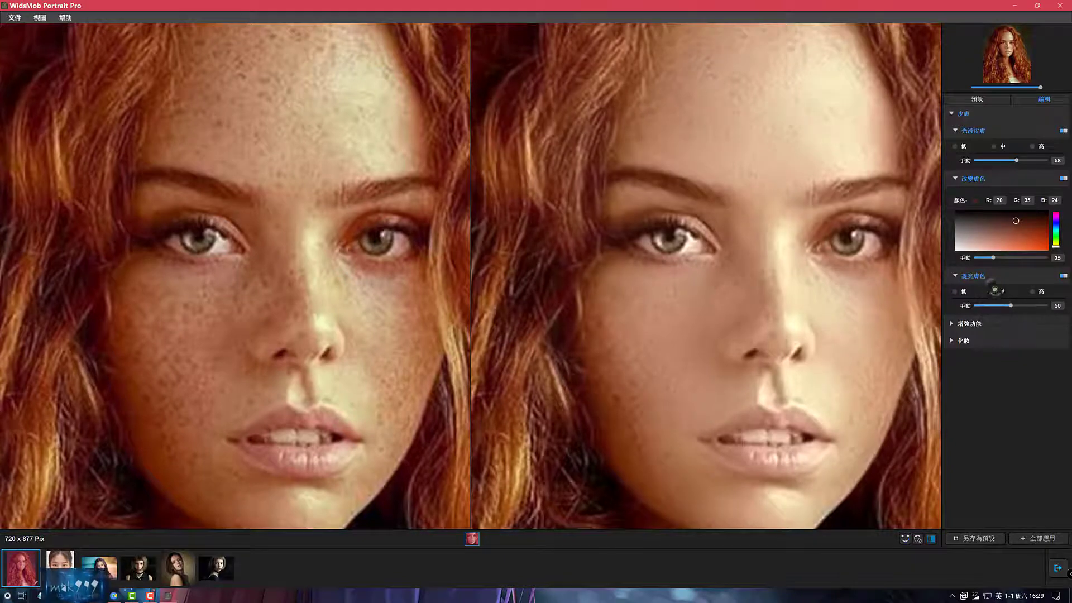
click(956, 292)
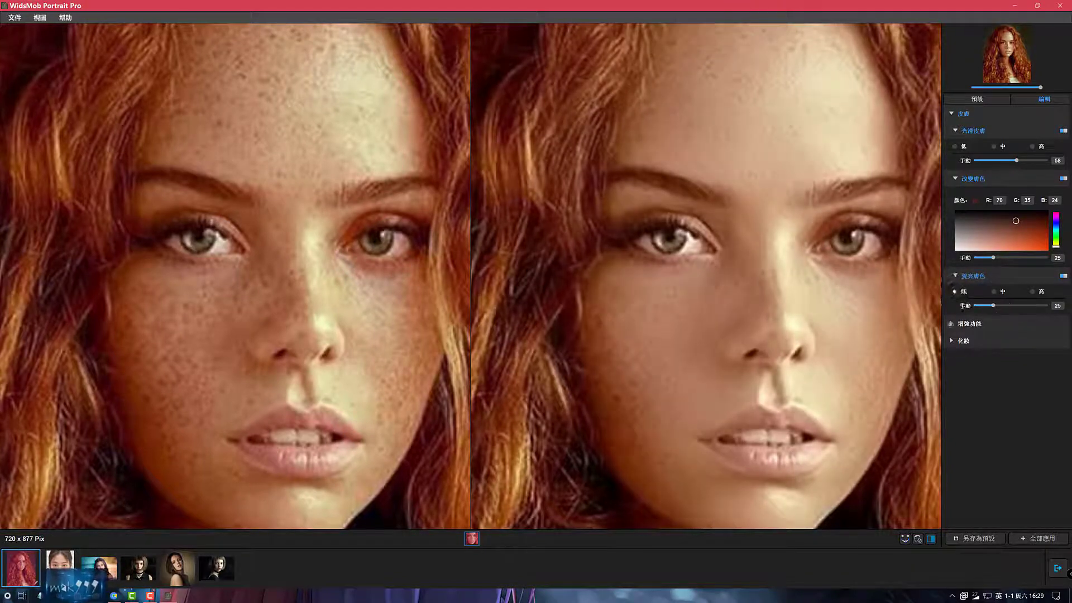
Step: Enable dark-circle removal among the enhancement functions (增強功能) and check the face against the original
click(955, 324)
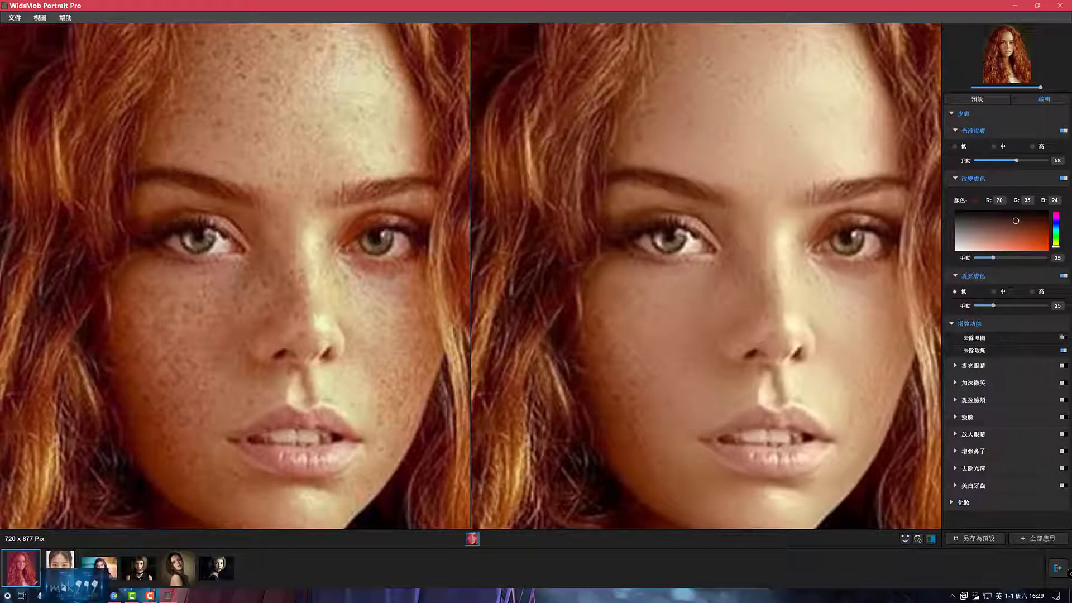
click(1062, 337)
scroll(802, 362, down, 5)
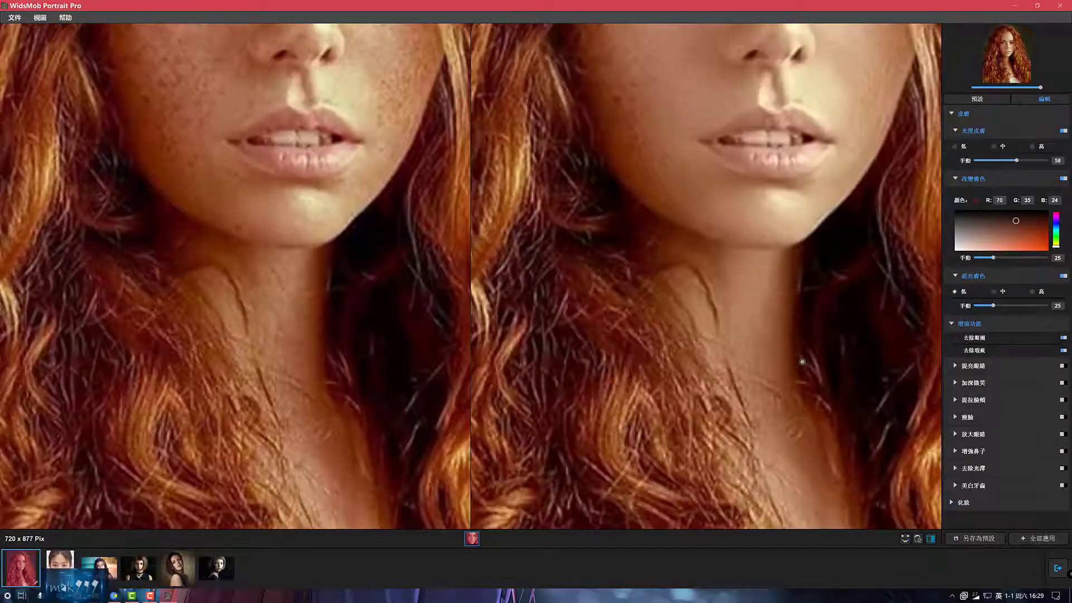
scroll(777, 286, up, 4)
scroll(777, 287, up, 4)
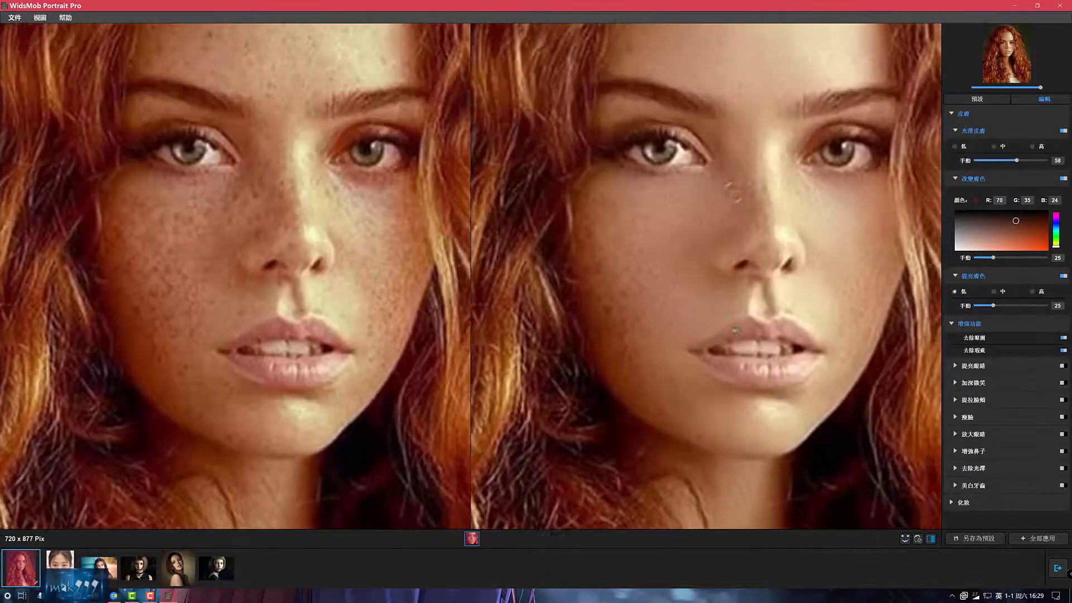
drag(870, 170, 889, 164)
drag(1041, 87, 1036, 87)
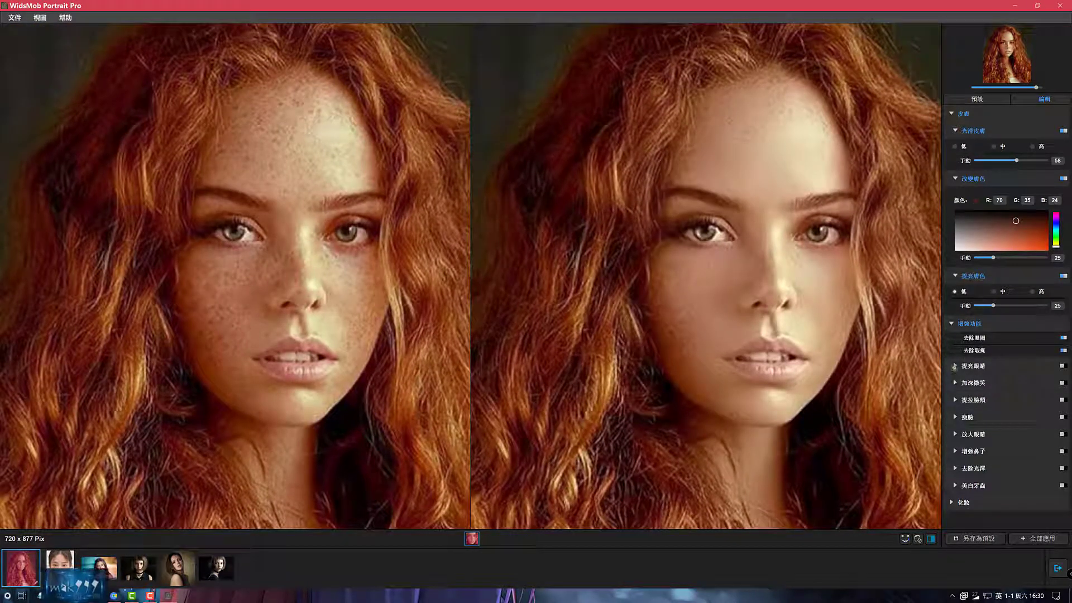
Step: Brighten the eyes with 提亮眼睛 at a manual strength of 38
click(954, 365)
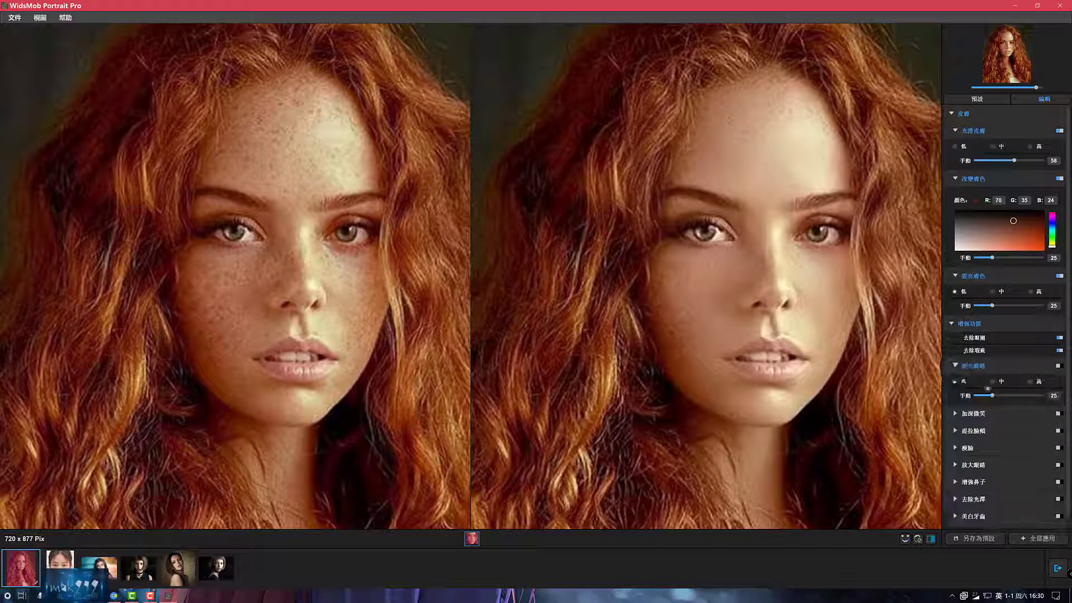
click(997, 382)
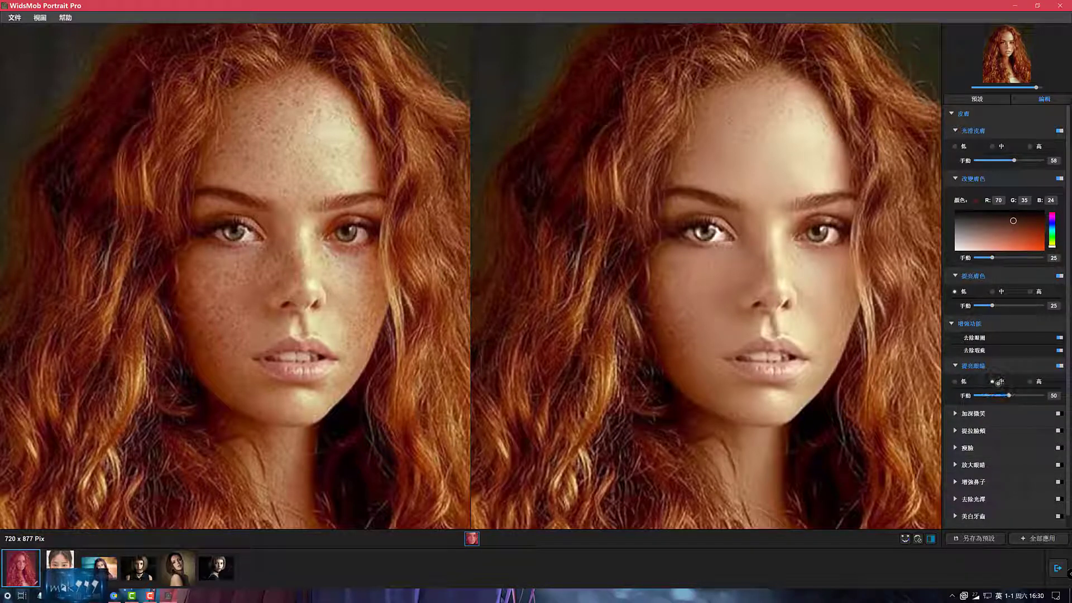
click(955, 381)
drag(996, 396, 1001, 395)
Step: Apply the cheek lift (提拉臉頰) at the low level, strength 25
click(956, 431)
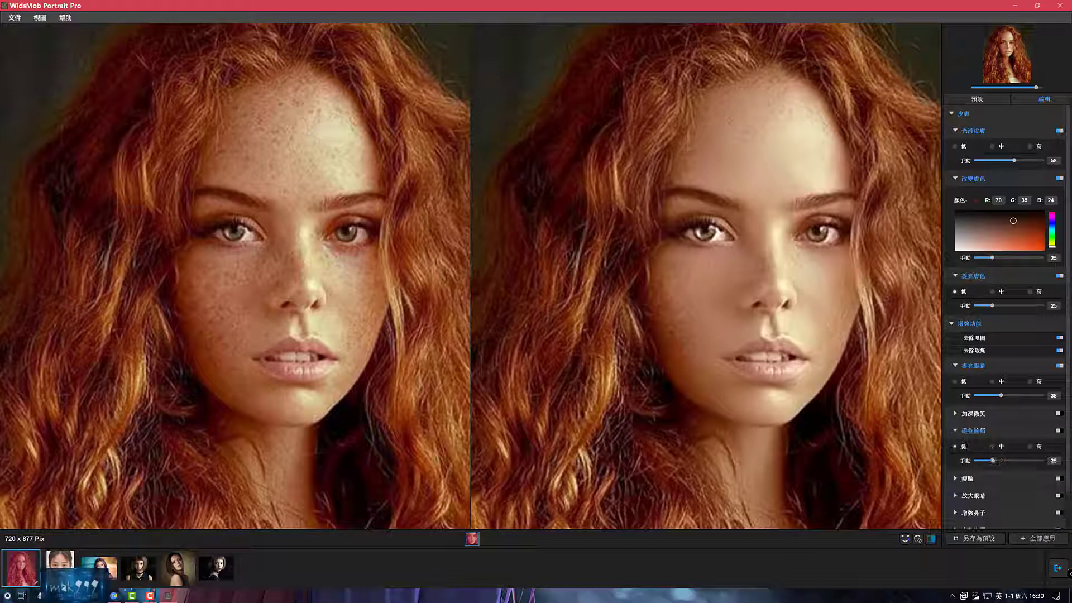
mouse_move(1000, 460)
mouse_down()
mouse_move(1043, 460)
mouse_move(994, 464)
mouse_up()
click(955, 446)
Step: Slim the face with 瘦臉 at the high level, strength 75
click(956, 478)
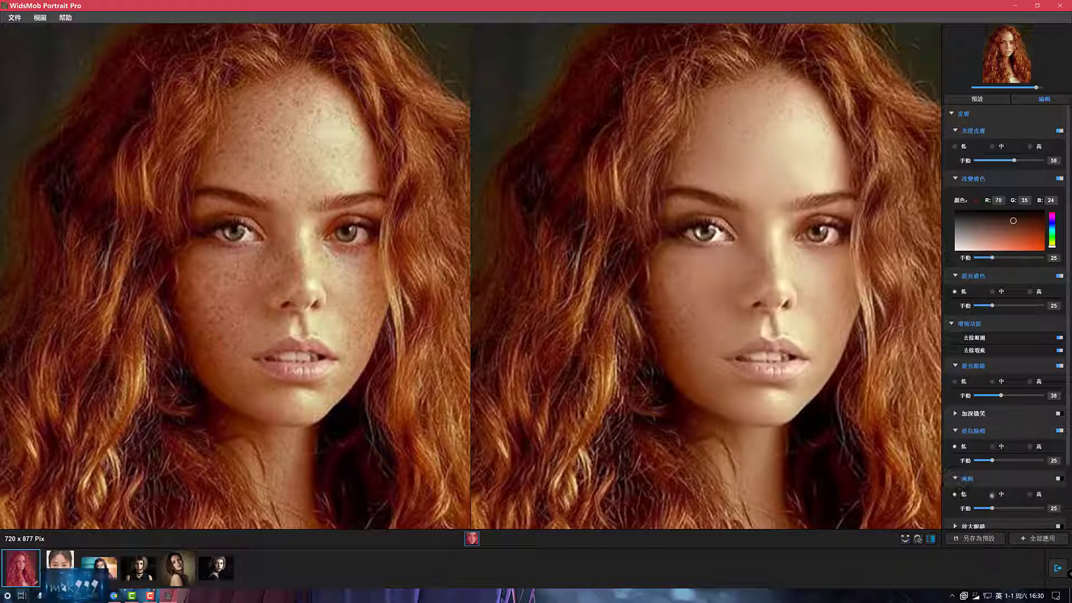
click(991, 494)
click(1030, 493)
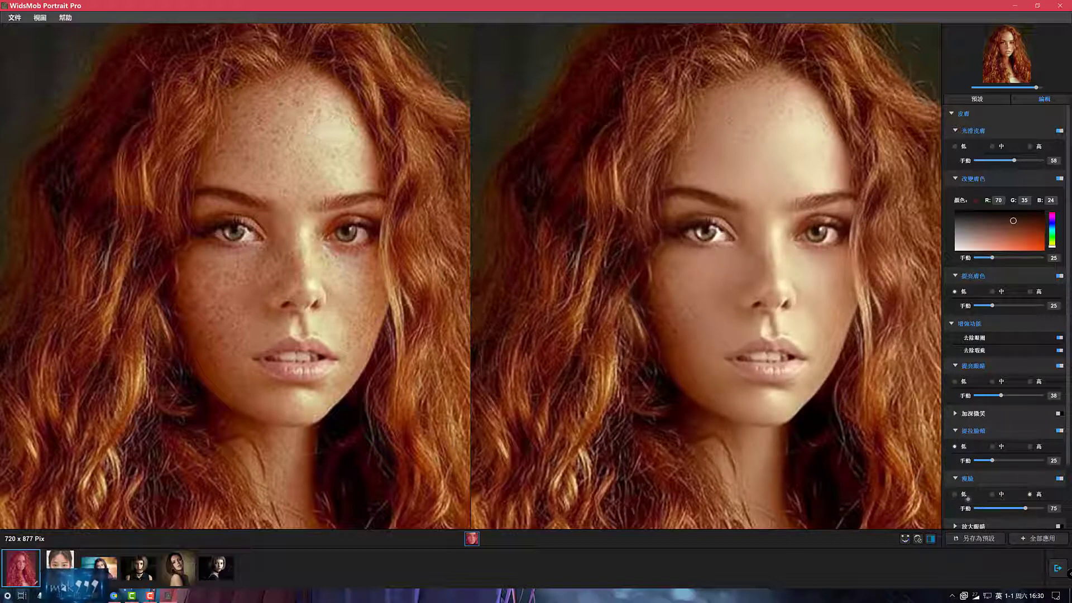
Step: Enlarge the eyes with 放大眼睛 at a manual strength of 21
scroll(967, 499, down, 2)
click(954, 452)
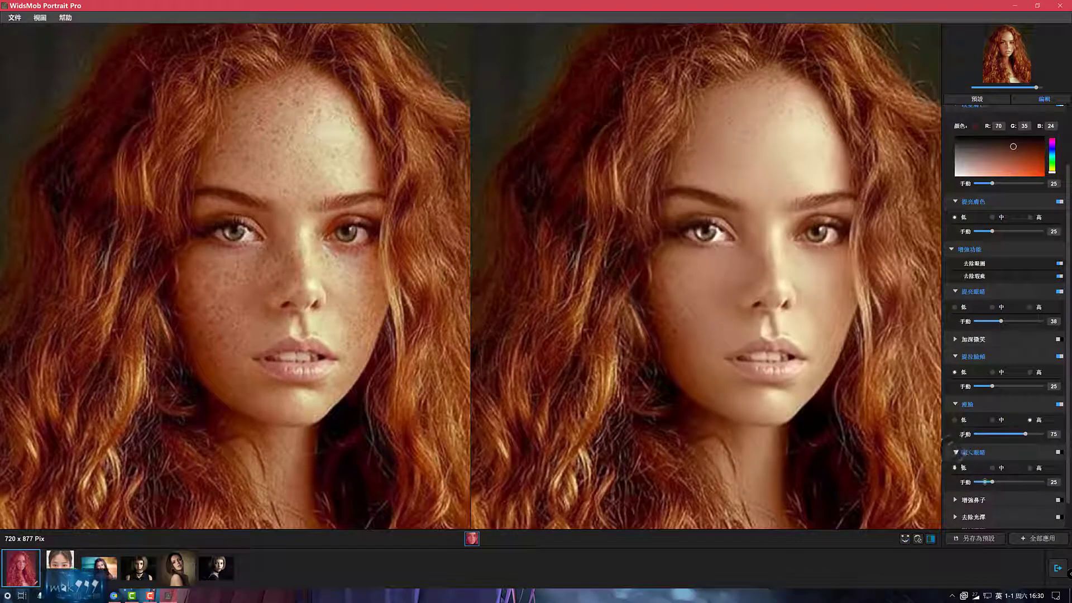
click(991, 467)
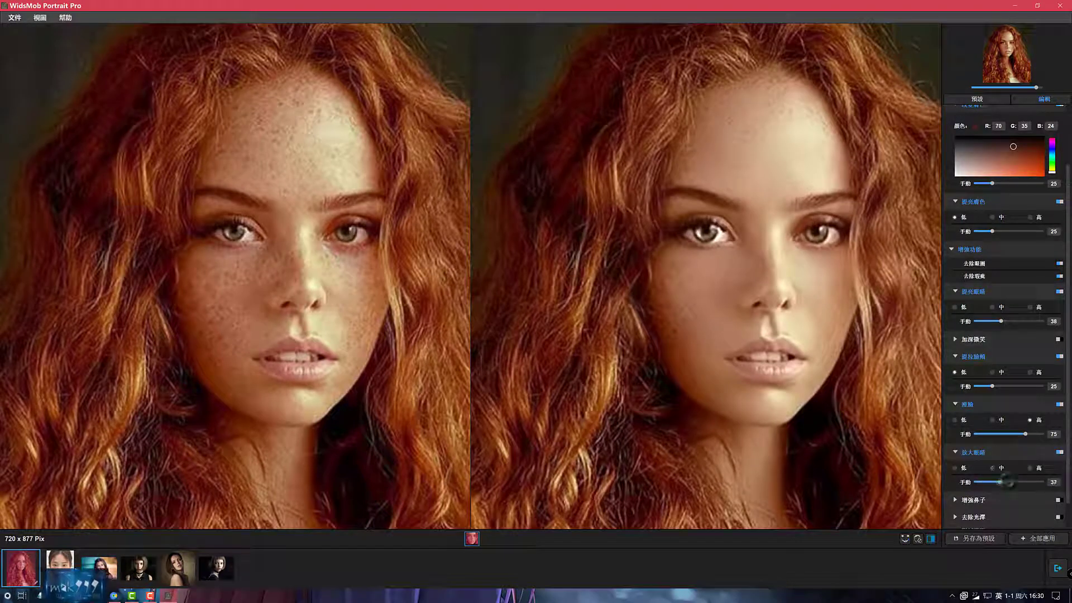
drag(1008, 482, 990, 482)
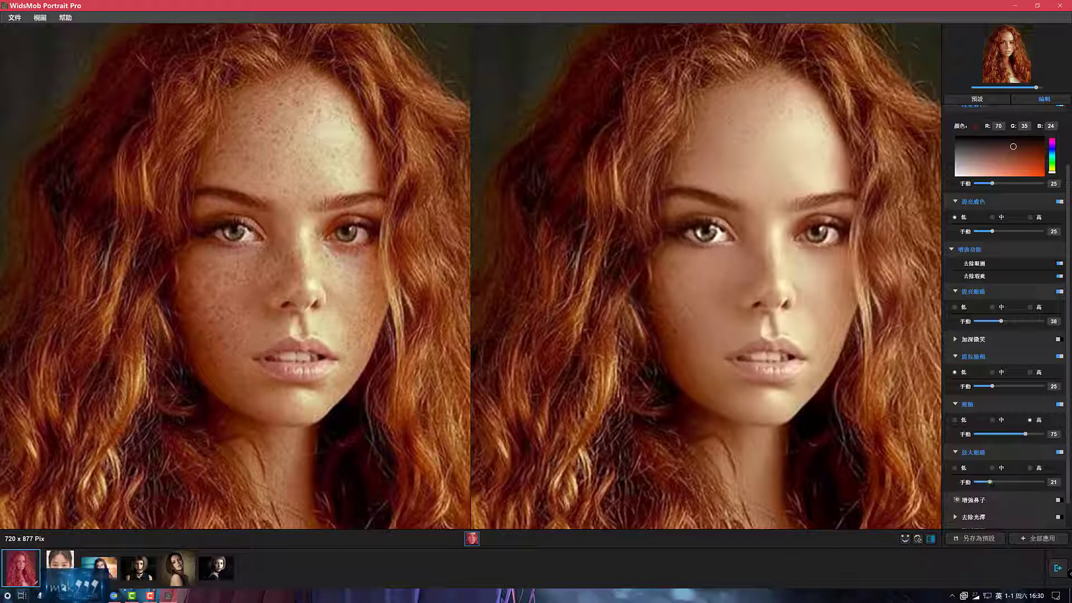
Step: Enhance the nose with 增強鼻子 at a manual strength of 19
click(955, 500)
scroll(956, 500, down, 1)
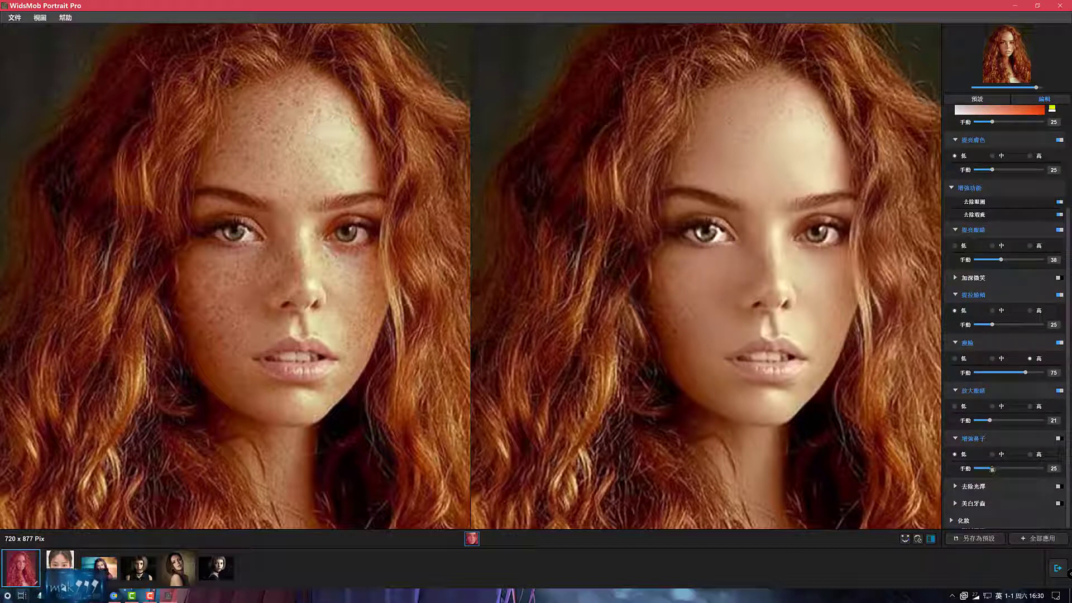
mouse_move(992, 469)
mouse_down()
mouse_move(1030, 469)
mouse_move(989, 470)
mouse_up()
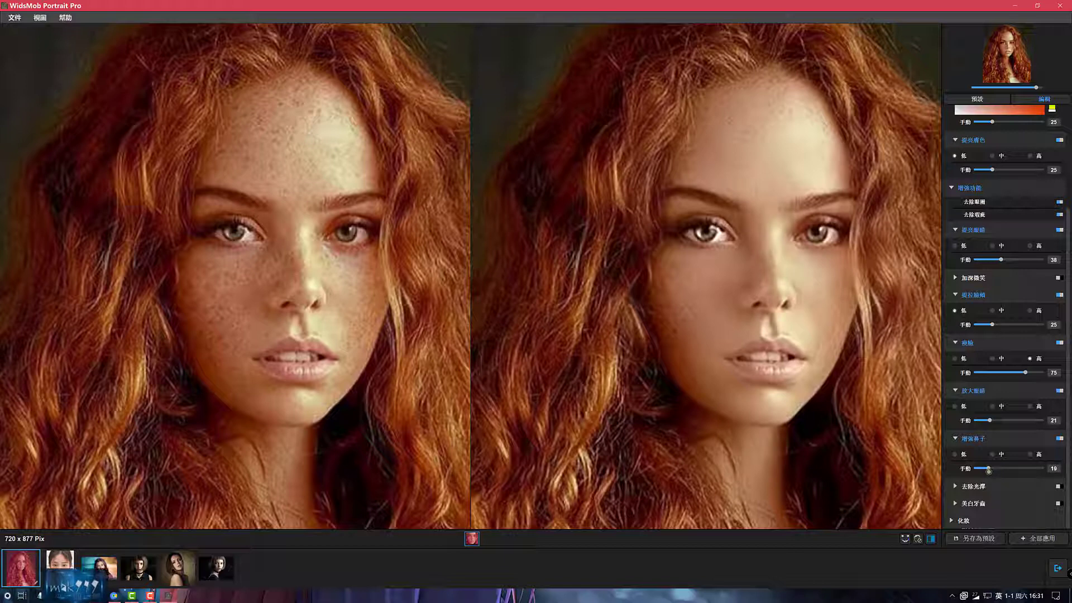
Step: Expand the shine removal (去除光澤) and teeth whitening (美白牙齒) settings and raise the manual strength of the teeth whitening
click(956, 486)
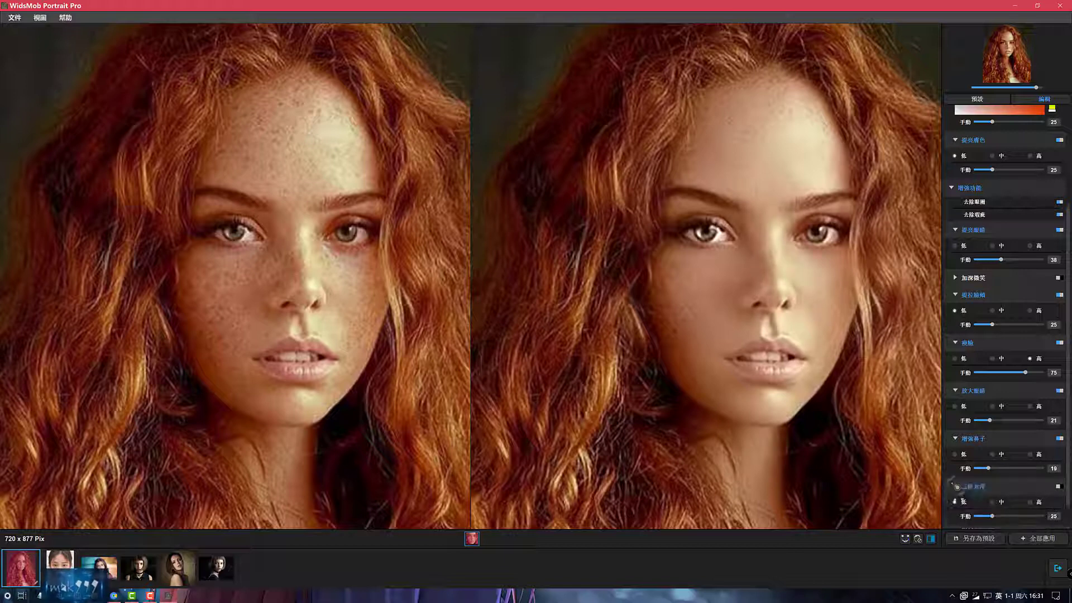
scroll(957, 487, down, 1)
click(956, 503)
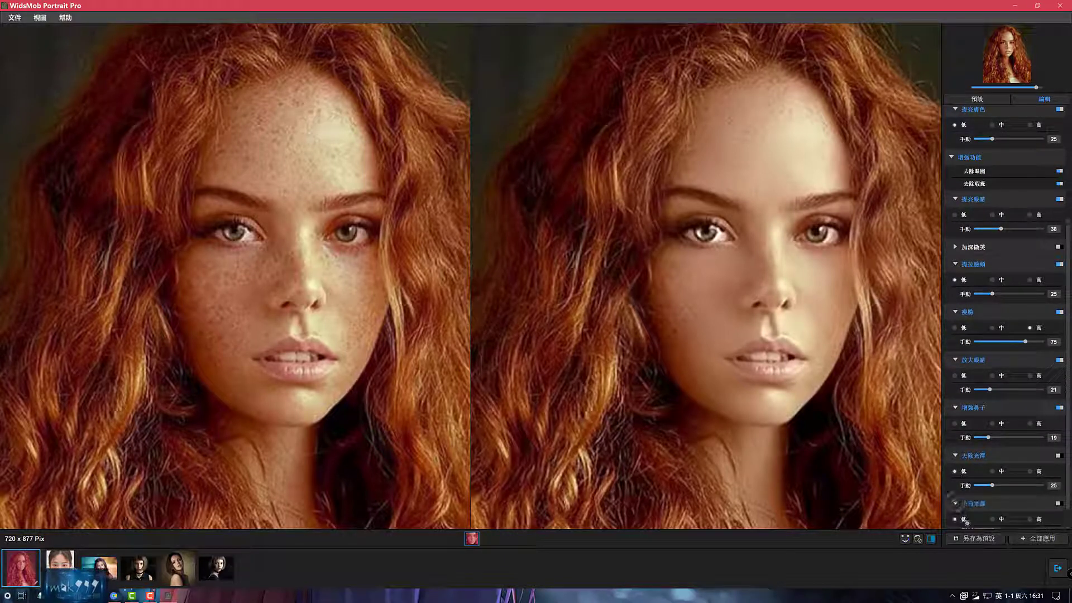
scroll(957, 504, down, 1)
drag(991, 502, 1026, 507)
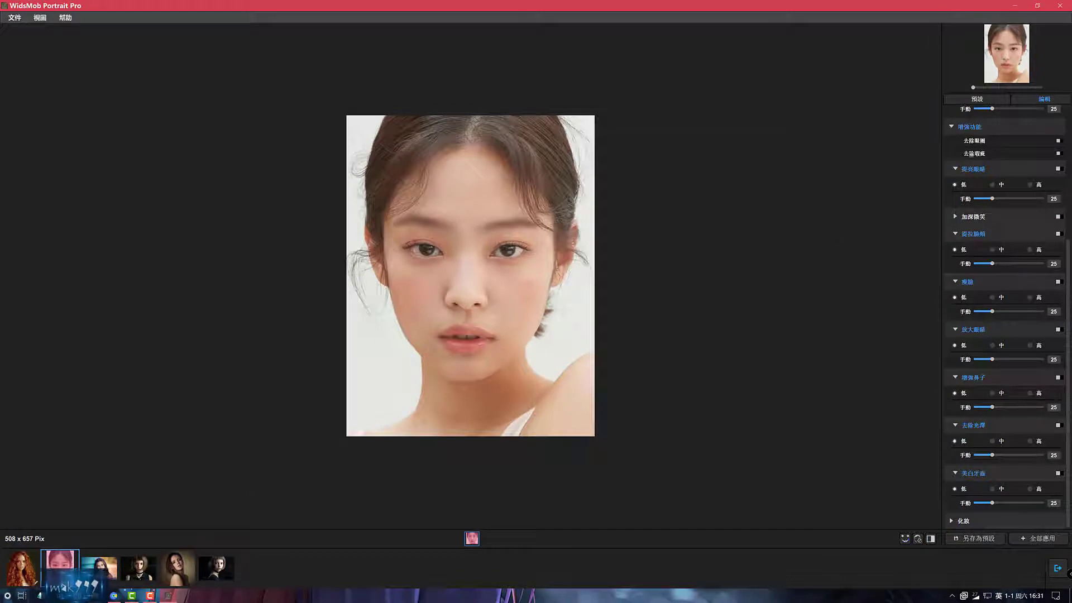
Step: Apply the 平滑+提亮眼部 preset to the second portrait and show the result beside the original
drag(974, 87, 988, 87)
click(982, 99)
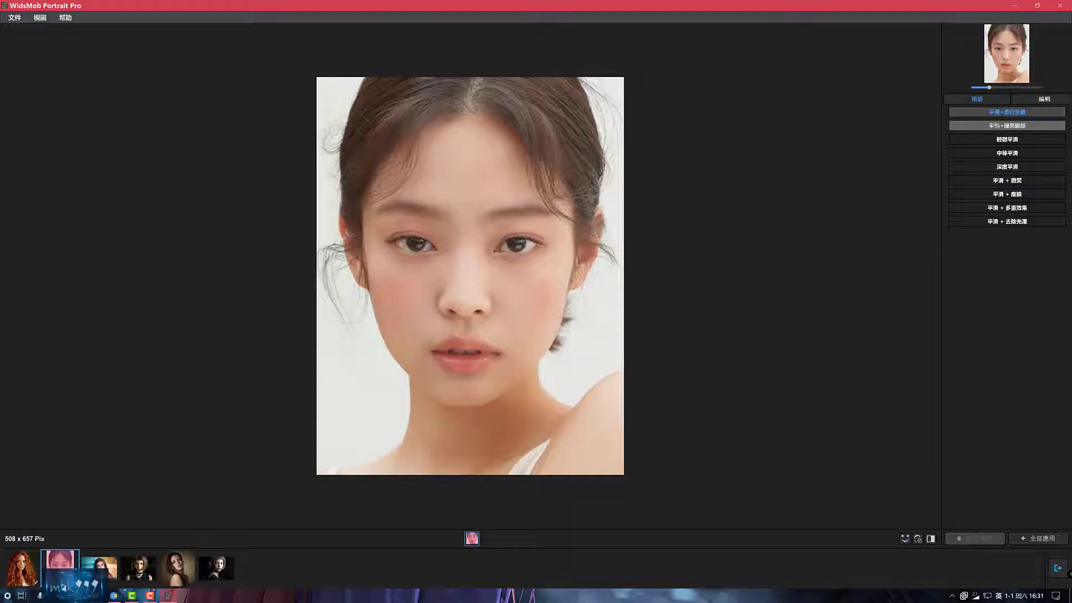
click(997, 126)
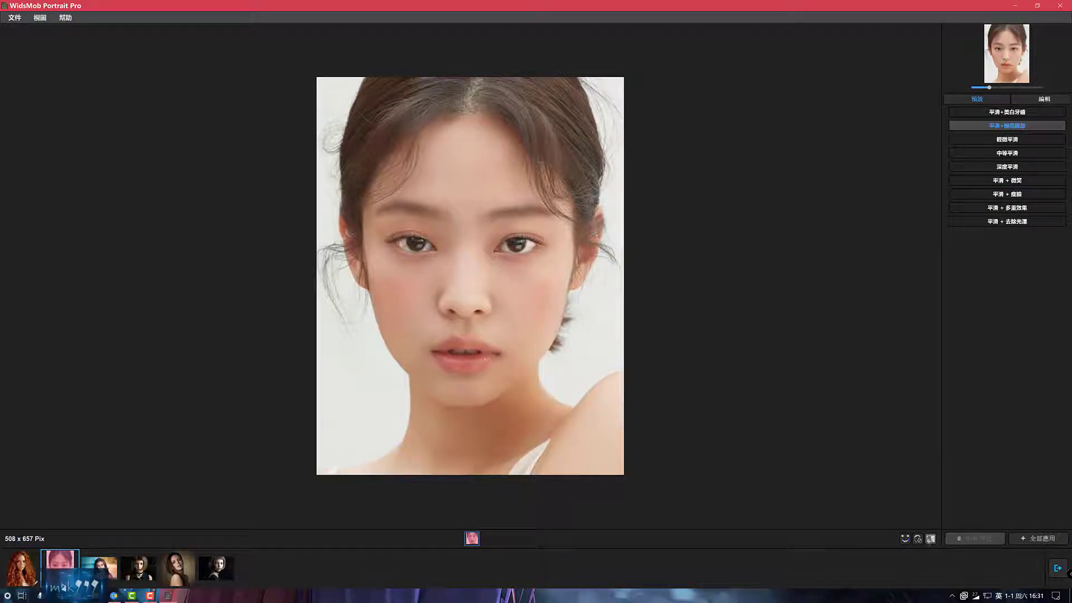
click(930, 539)
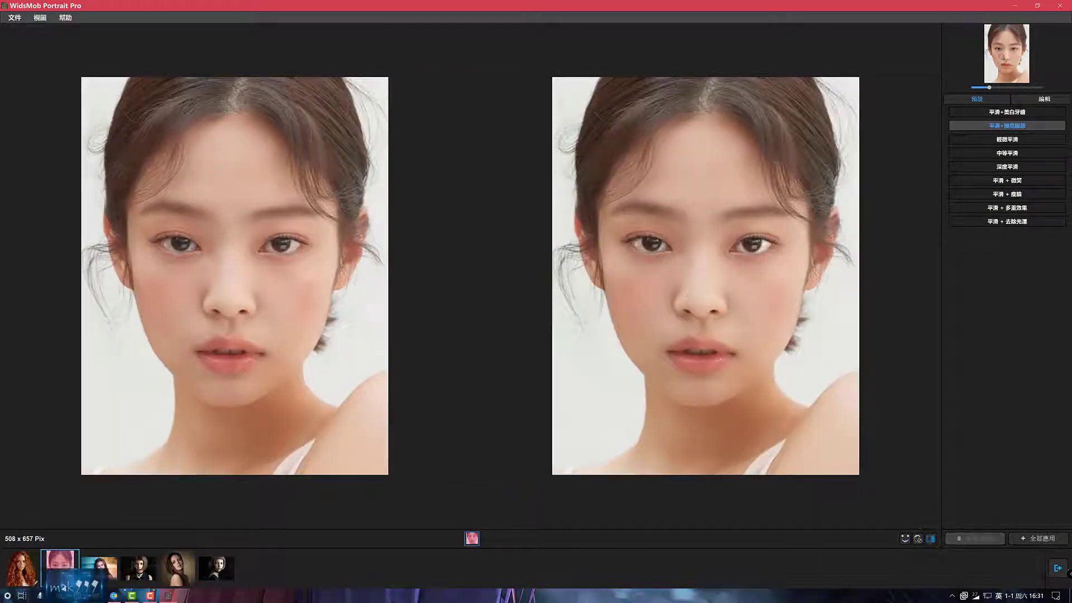
Step: Try the 中等平滑 preset on the second portrait, then return to 平滑+提亮眼部
drag(997, 87, 1002, 87)
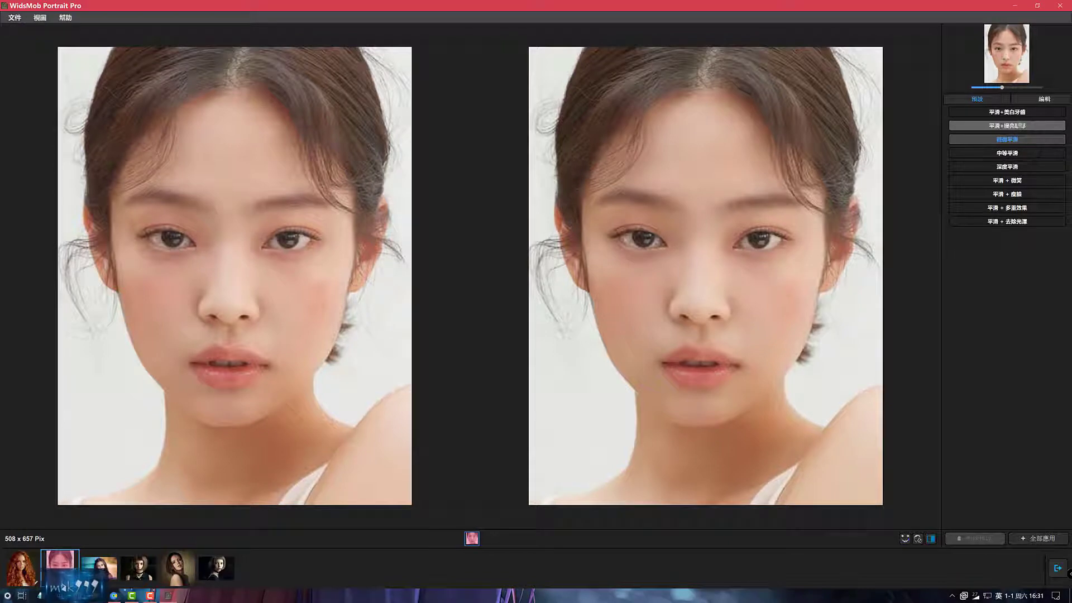
click(1023, 153)
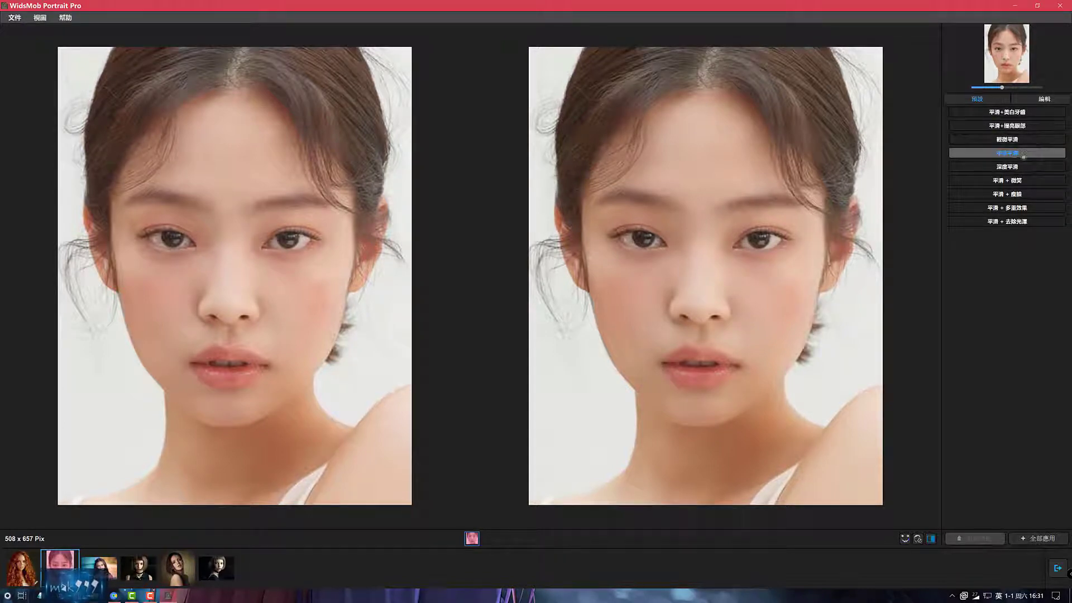
click(1018, 125)
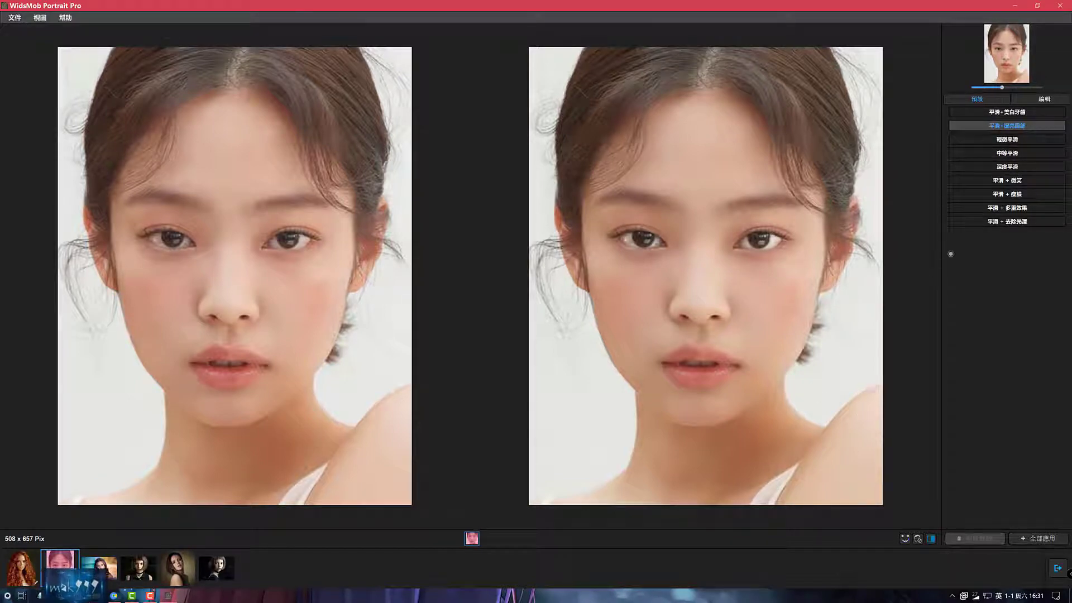
Step: Whiten the teeth in the second portrait with 美白牙齒 at a manual strength of 68
click(1044, 99)
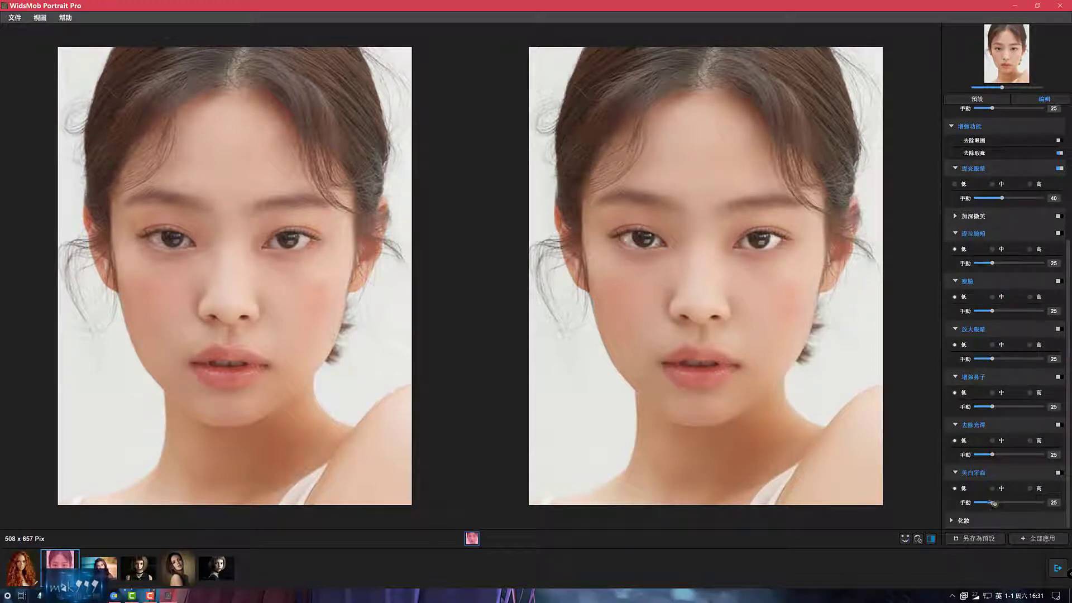
drag(991, 503, 1019, 504)
Step: Enable lipstick (口紅) in the makeup settings and set its colour to a vivid red, R 243, G 50, B 9
click(951, 521)
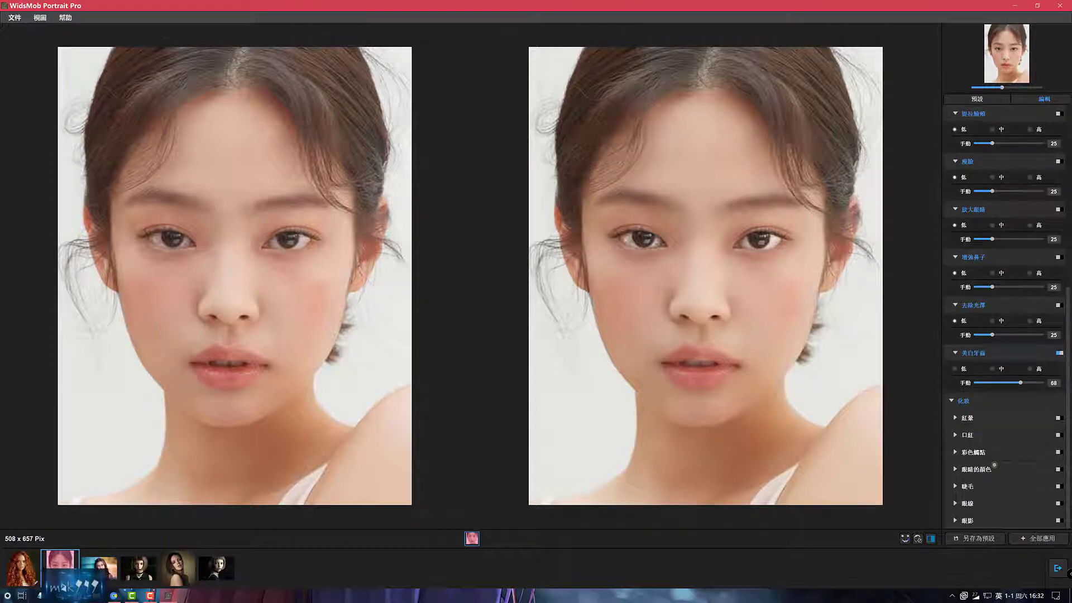
click(955, 434)
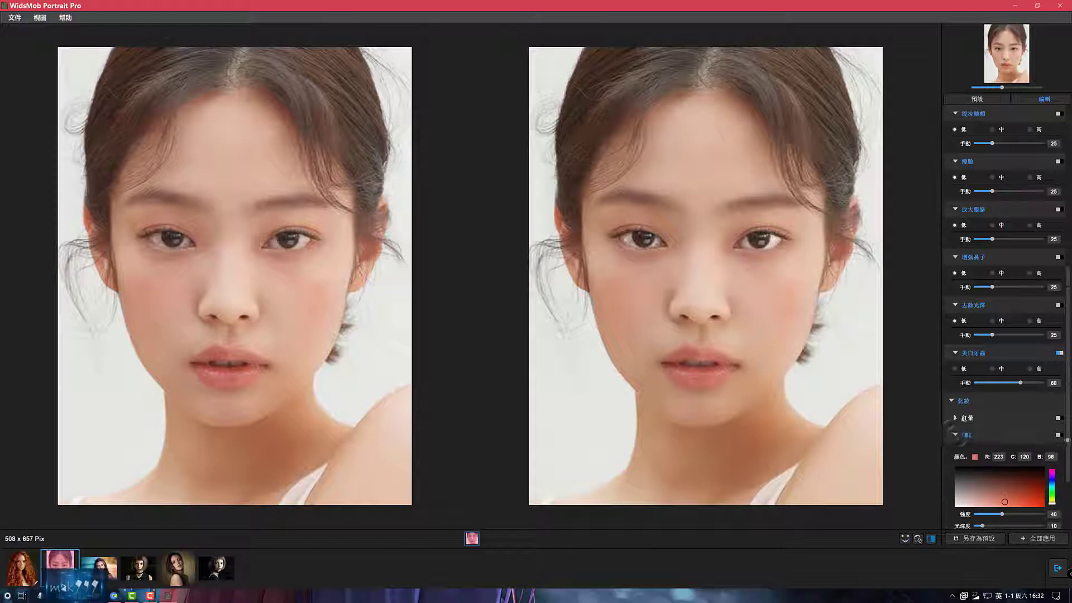
click(1057, 435)
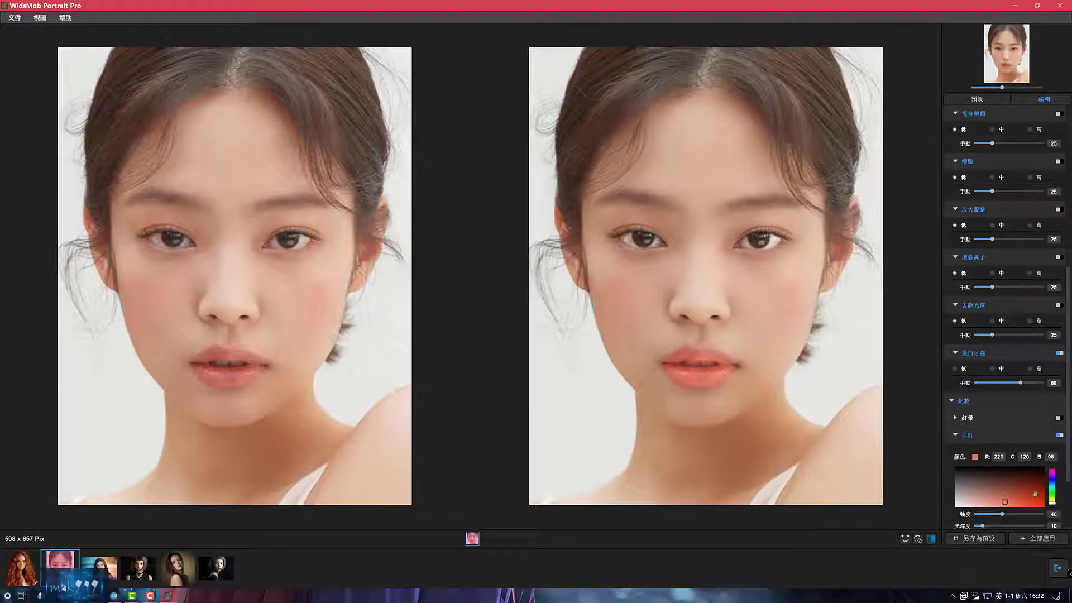
mouse_move(1042, 490)
mouse_down()
mouse_move(1038, 499)
mouse_move(1032, 482)
mouse_up()
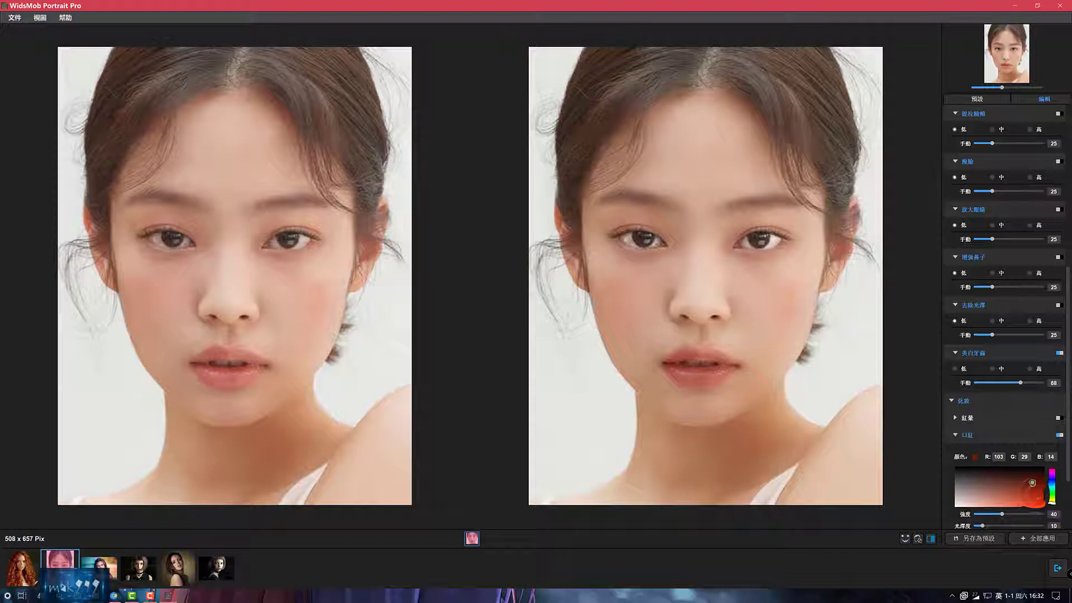
drag(1032, 482, 1040, 504)
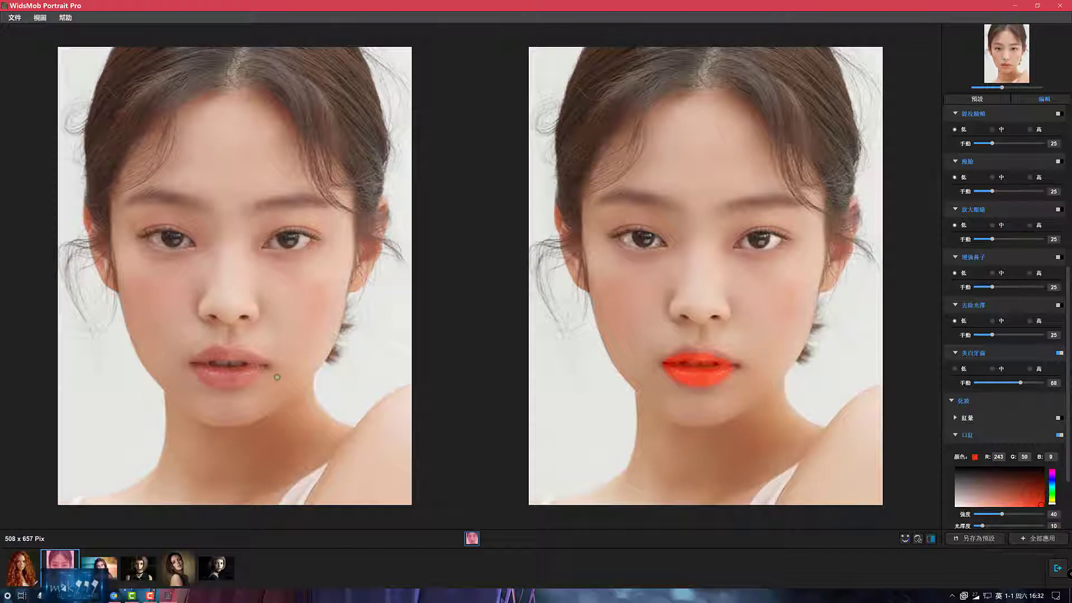
Step: Show the facial landmark points and fit the upper-lip, lower-lip, inner-lip and mouth-corner points to the lips
click(905, 538)
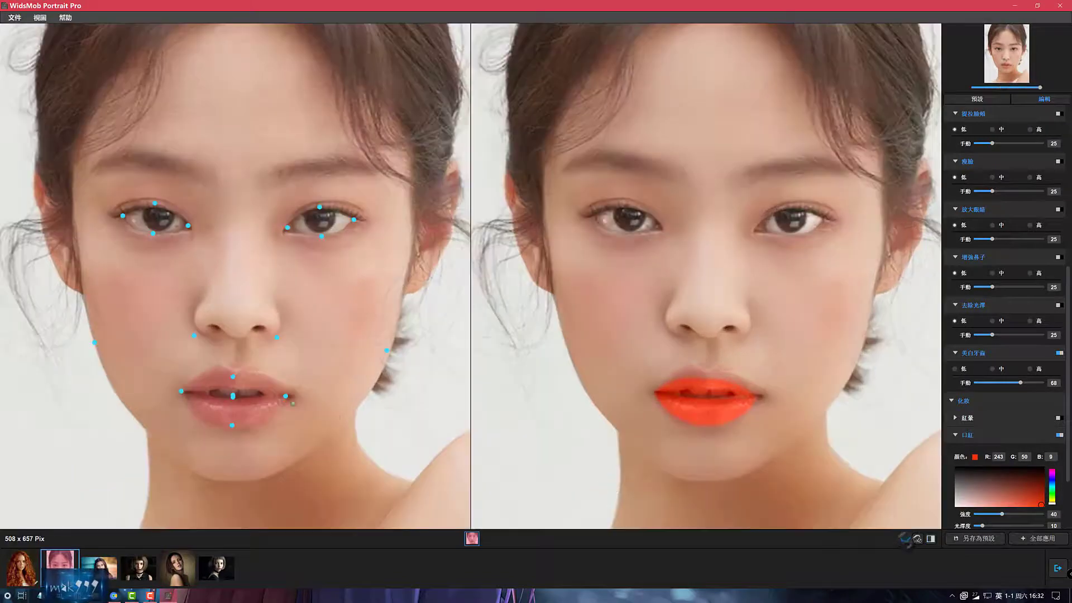
drag(233, 375, 235, 370)
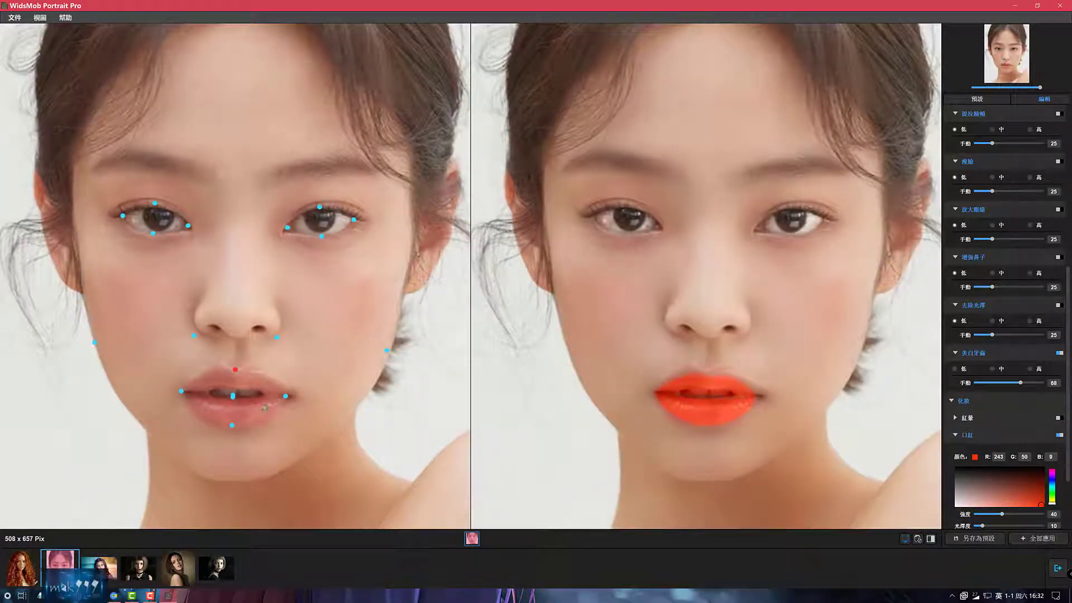
mouse_move(286, 397)
mouse_down()
mouse_move(288, 386)
mouse_move(298, 399)
mouse_up()
drag(233, 396, 232, 402)
click(234, 388)
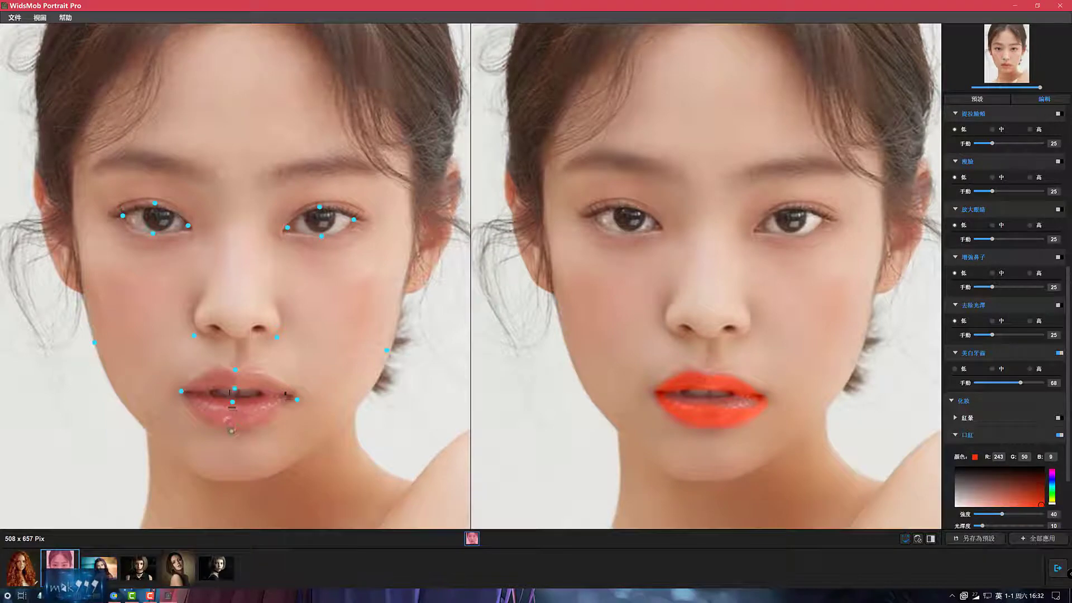
click(231, 430)
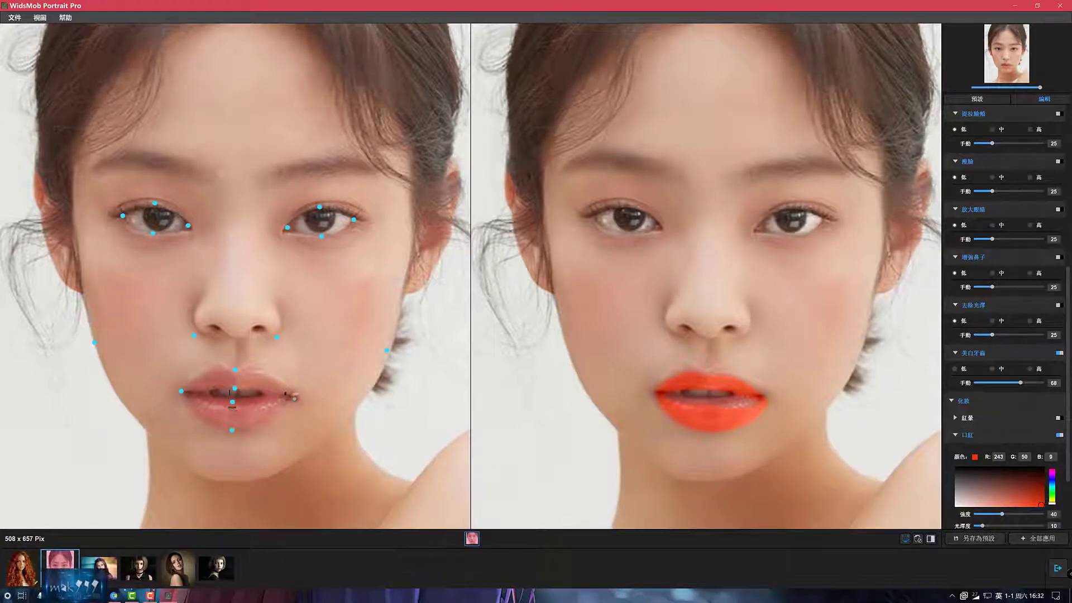
click(292, 398)
drag(235, 402, 234, 399)
click(235, 370)
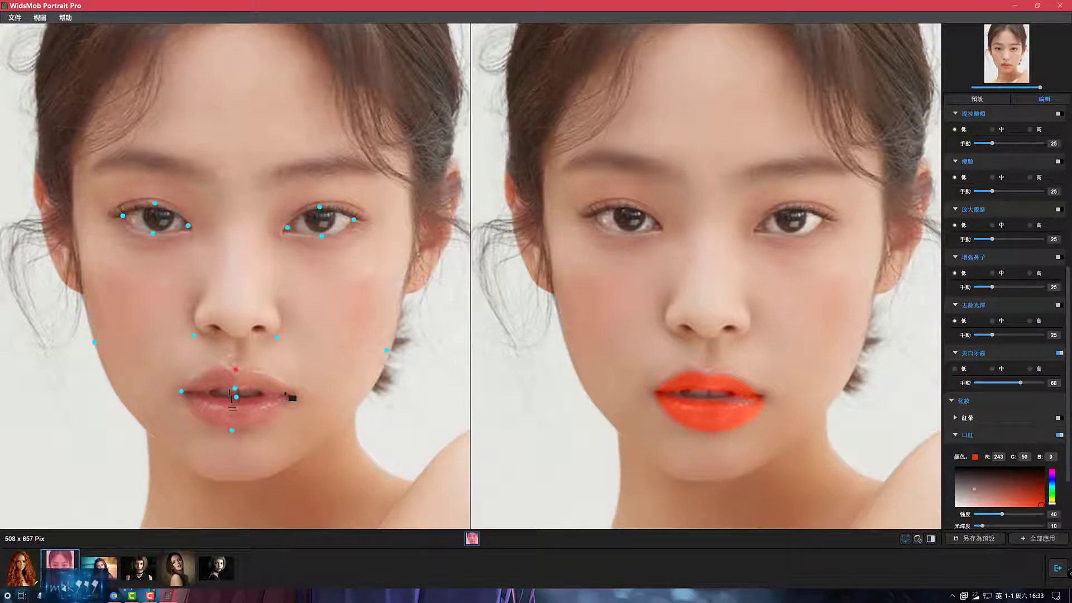
Step: Try less vivid red shades for the lipstick colour
mouse_move(1040, 502)
mouse_down()
mouse_move(1001, 485)
mouse_move(1032, 497)
mouse_up()
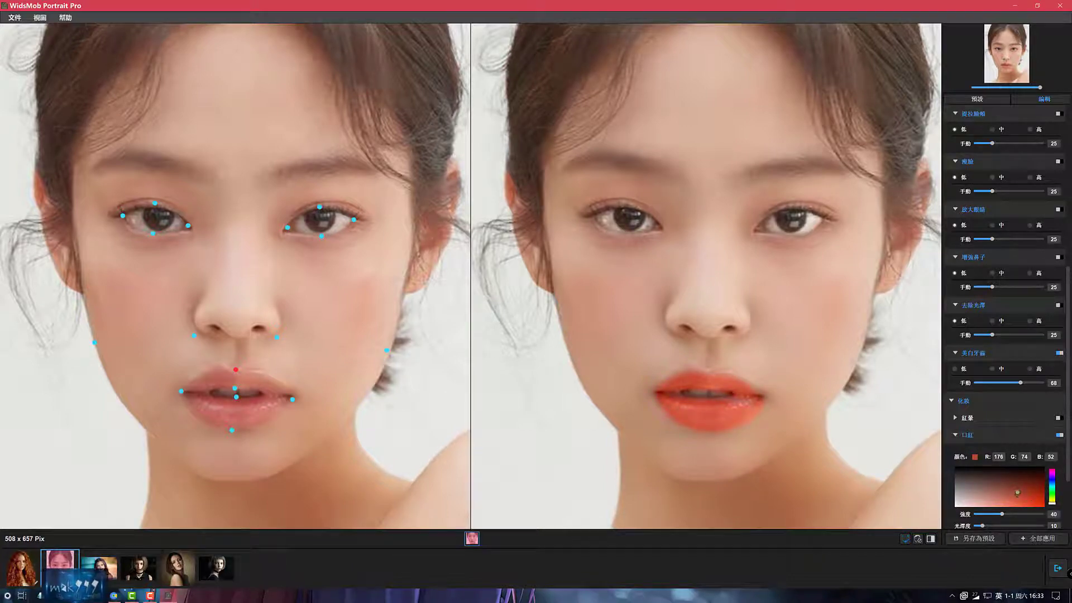
mouse_move(1017, 493)
mouse_down()
mouse_move(1044, 480)
mouse_move(1034, 501)
mouse_up()
Step: Refine the mouth-corner, inner-lip, lower-lip and upper-lip landmark points so the lipstick follows the mouth outline
click(293, 400)
drag(291, 398, 287, 398)
click(234, 429)
click(235, 387)
drag(285, 398, 291, 391)
drag(236, 371, 239, 364)
Step: Change the lipstick colour and hue to a cooler red, R 222, G 15, B 18
mouse_move(1035, 500)
mouse_down()
mouse_move(1040, 491)
mouse_move(1017, 482)
mouse_move(1032, 500)
mouse_move(1032, 481)
mouse_move(1035, 500)
mouse_move(1052, 470)
mouse_move(1038, 501)
mouse_up()
click(1052, 499)
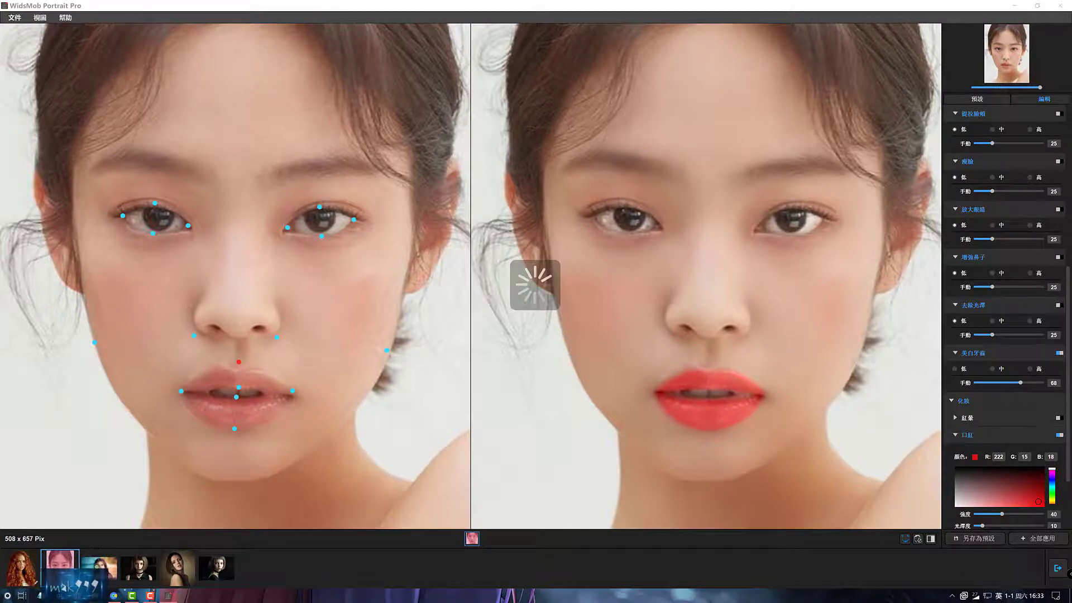
Step: Apply the 輕微平滑 preset to the third photo, the girl by the turquoise wall, and show it beside the original
click(99, 568)
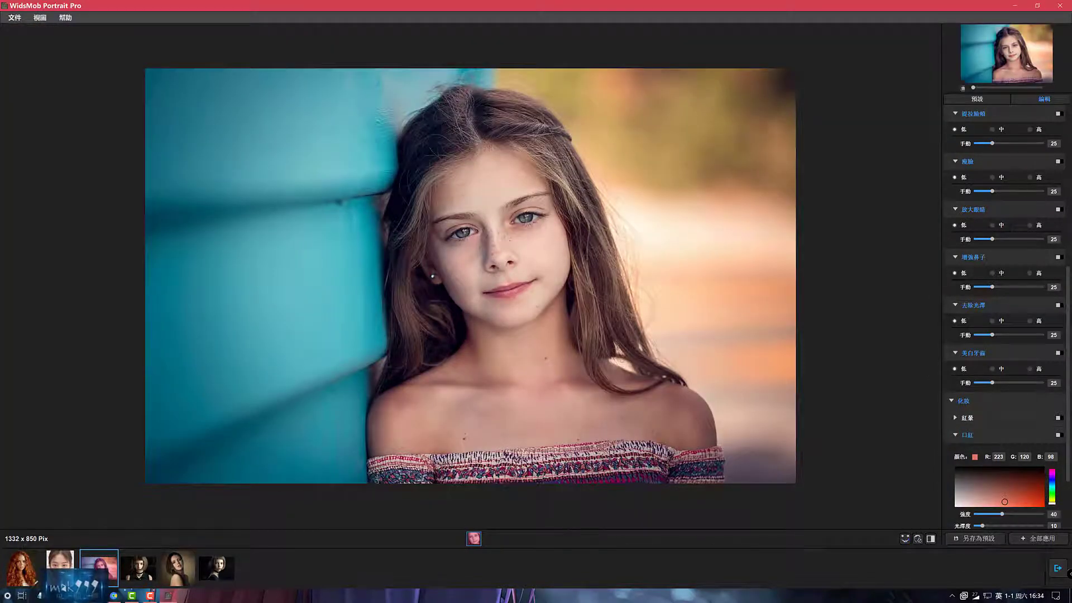
click(976, 98)
click(1007, 141)
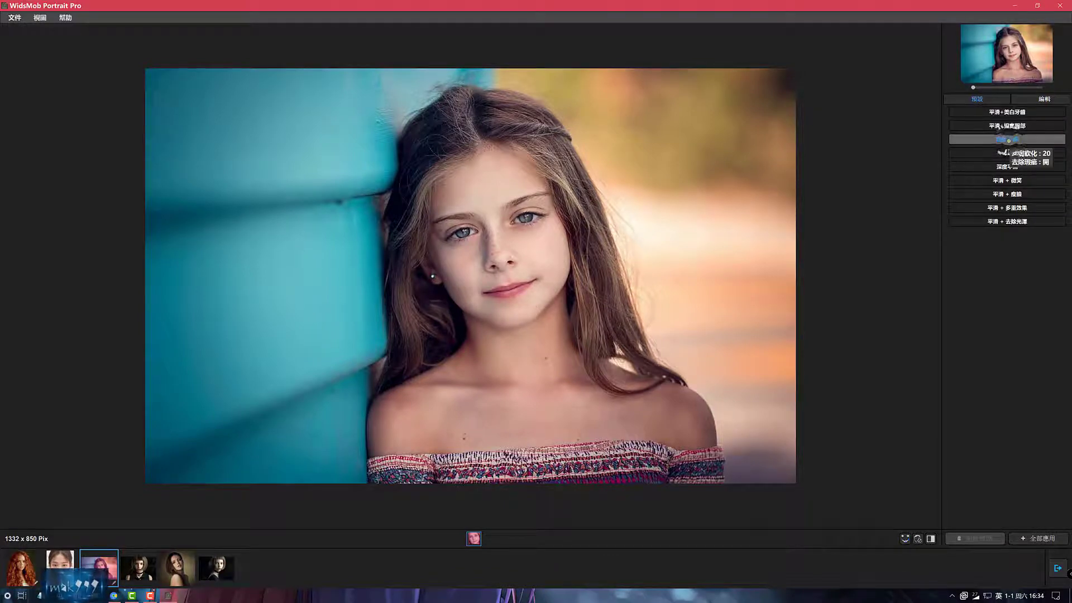
click(930, 538)
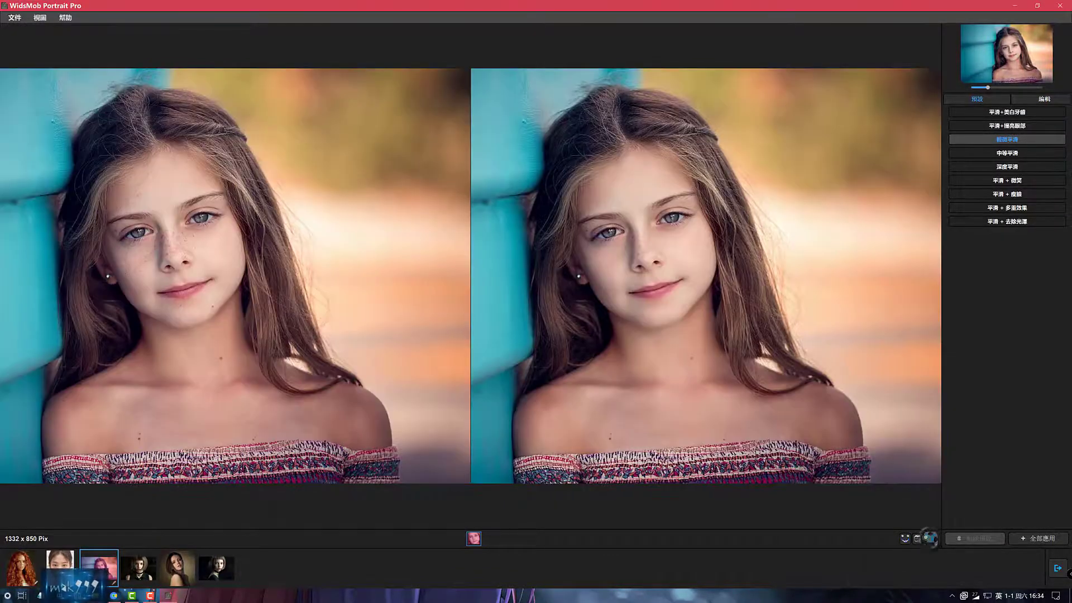
Step: Try the presets 平滑+提亮眼部, 平滑 + 去除光澤 and 平滑 + 多重效果 on the girl's face, then apply 平滑 + 瘦臉
mouse_move(990, 87)
mouse_down()
mouse_move(1022, 90)
mouse_move(1001, 87)
mouse_move(1011, 88)
mouse_up()
drag(686, 229, 740, 278)
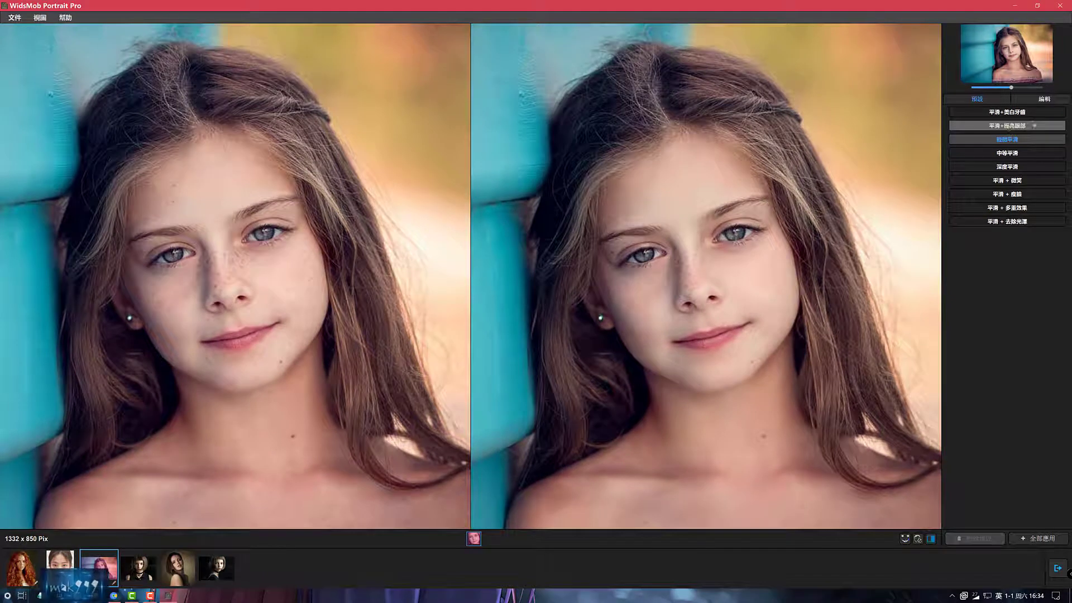
click(1034, 126)
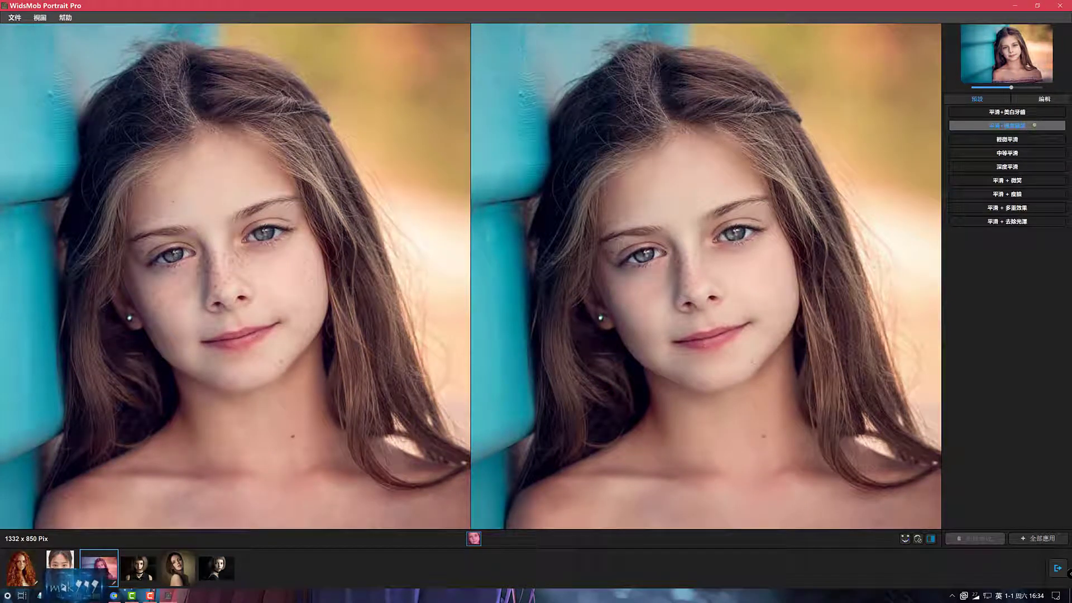
click(1041, 222)
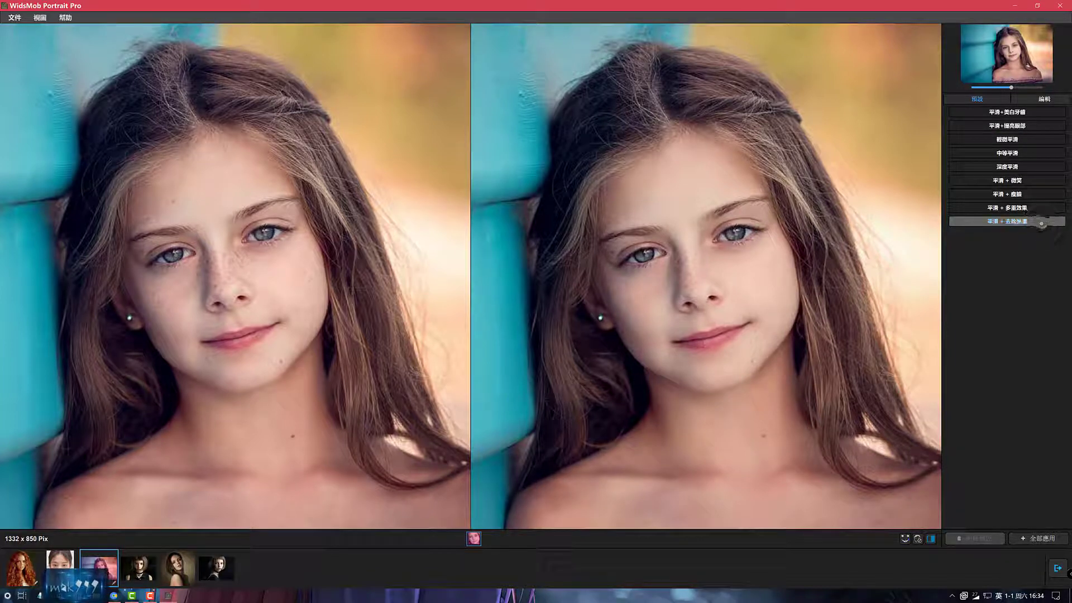
click(1040, 208)
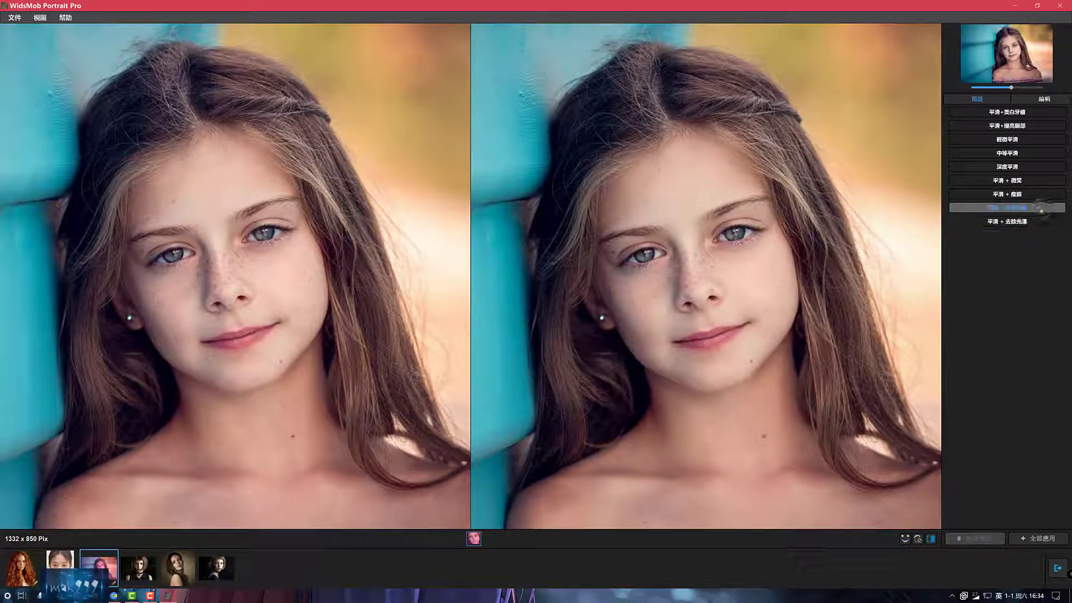
click(1039, 194)
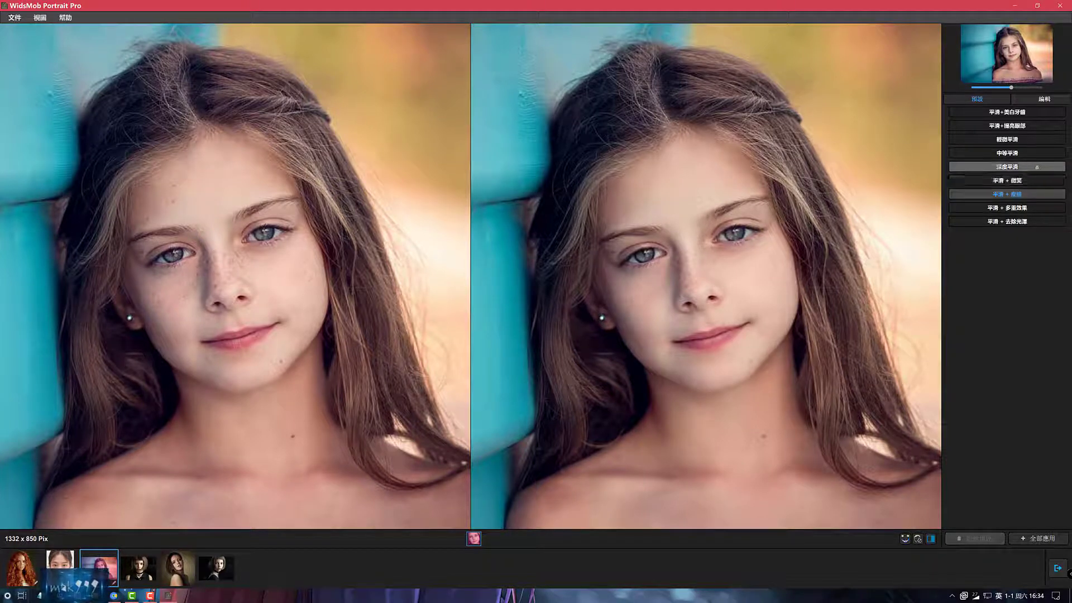
Step: Try the 深度平滑 preset on the girl by the turquoise wall, then apply 平滑+提亮眼部
click(1037, 167)
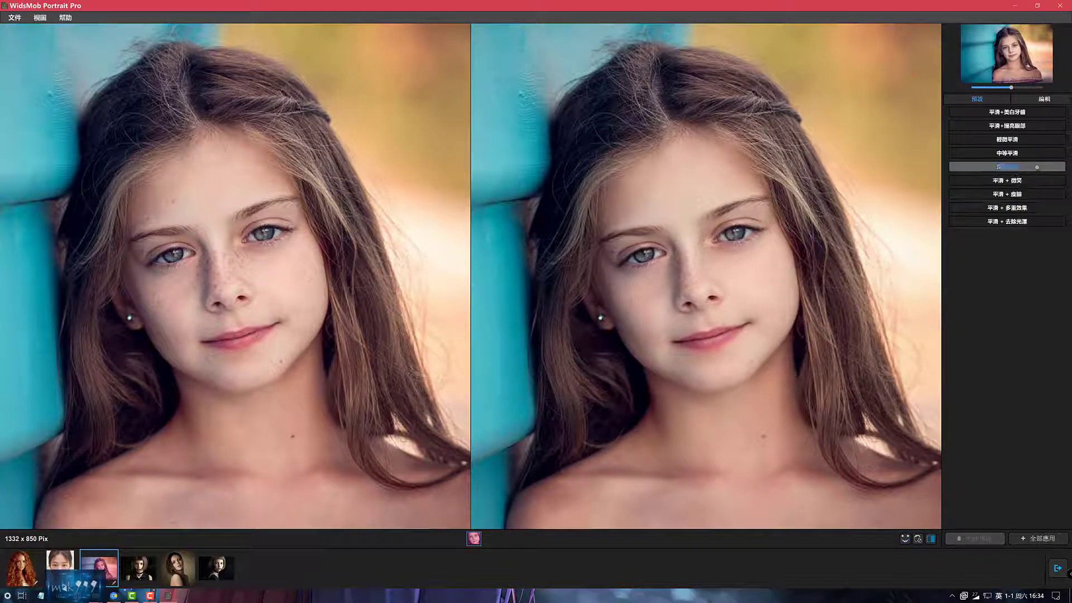
click(1025, 126)
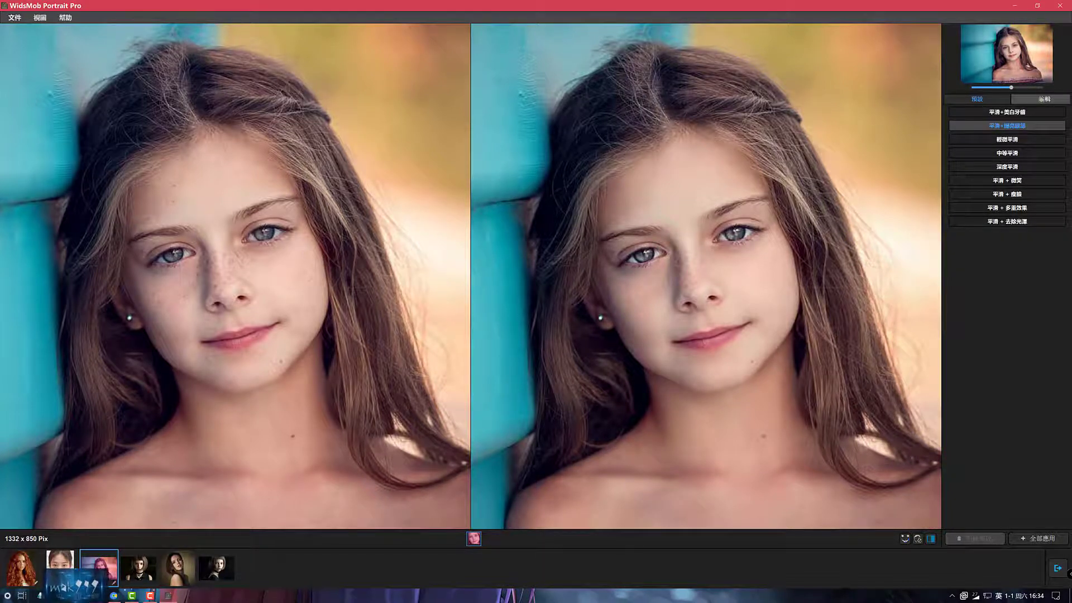
Step: Manually set the 瘦臉 face-slimming strength to 65 for the girl by the turquoise wall
click(1043, 99)
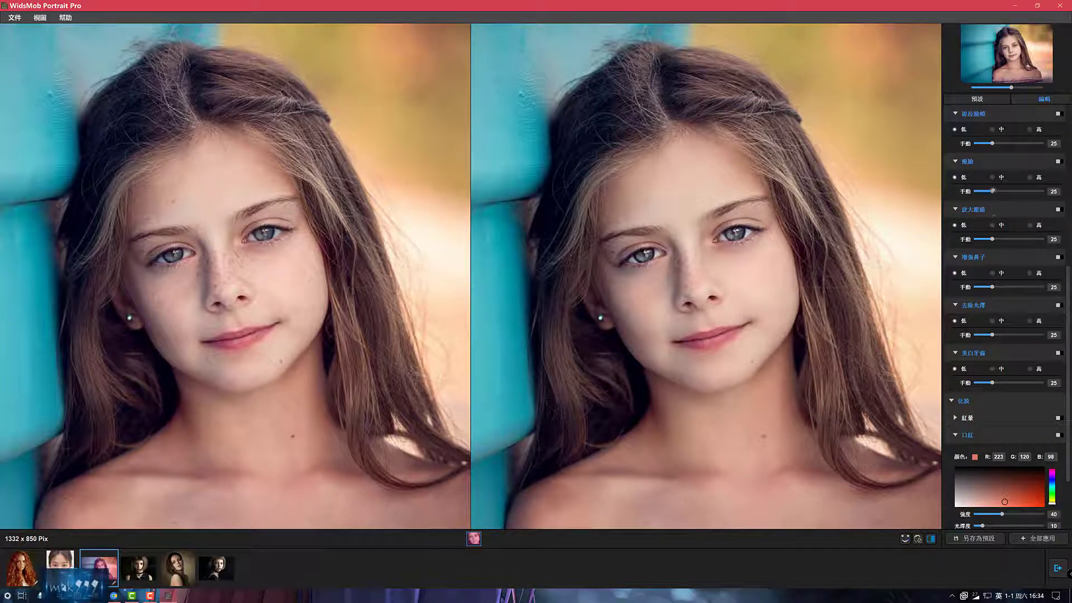
drag(993, 191, 1019, 191)
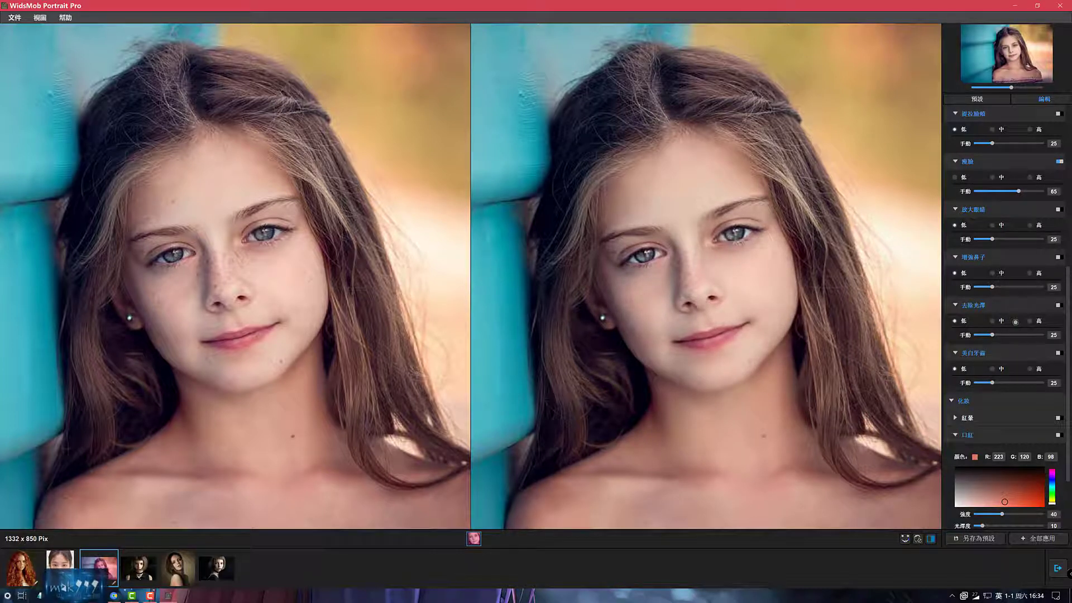
scroll(1016, 318, down, 3)
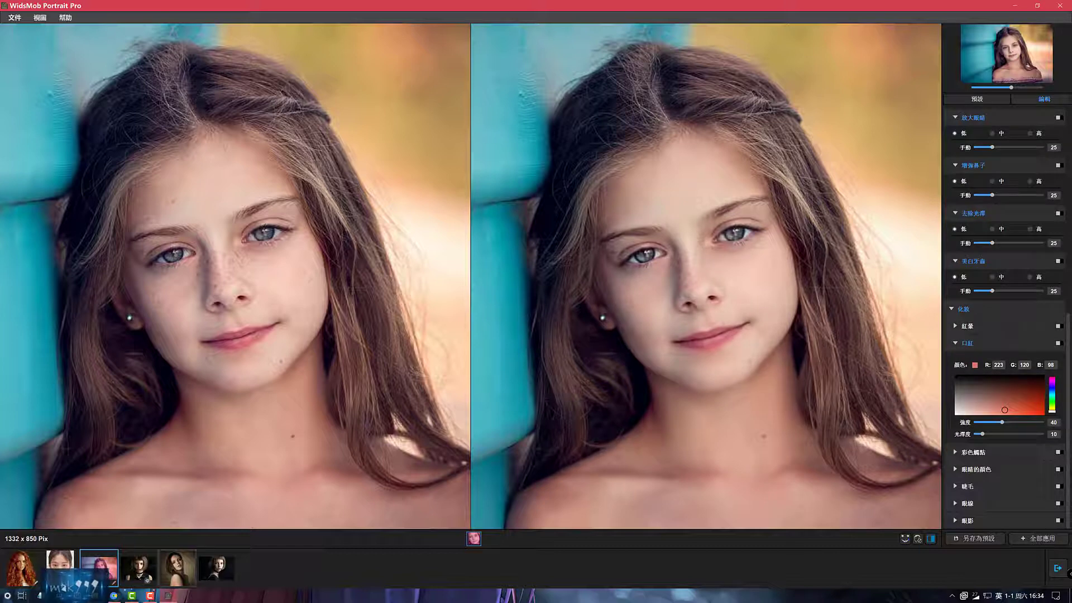
Step: On the fourth photo, the girl with the choker and pendant, use 改變膚色 to give the skin a redder tone
click(138, 568)
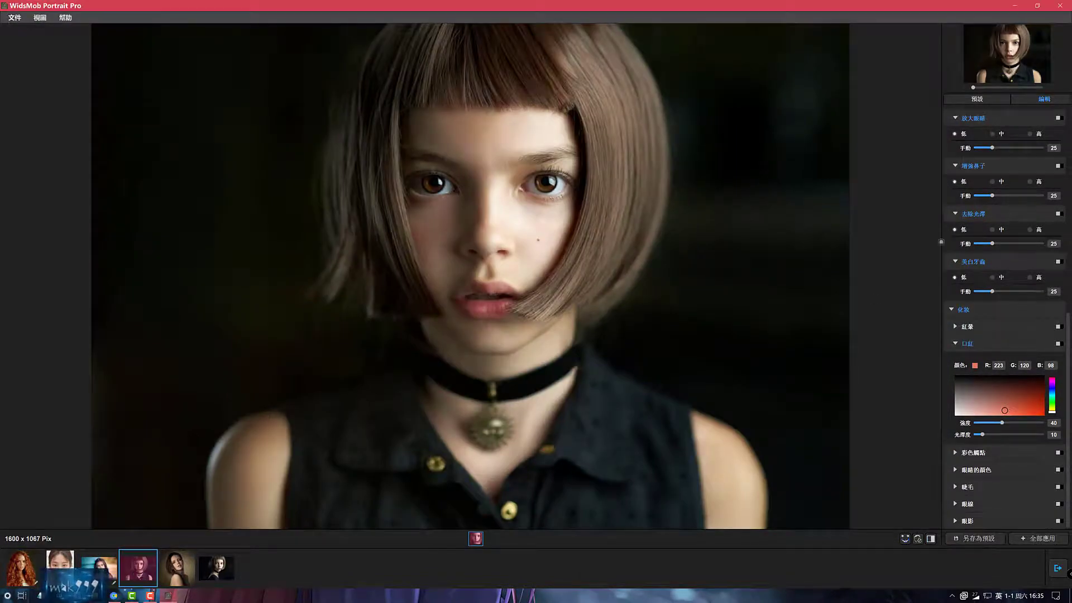
scroll(999, 187, up, 10)
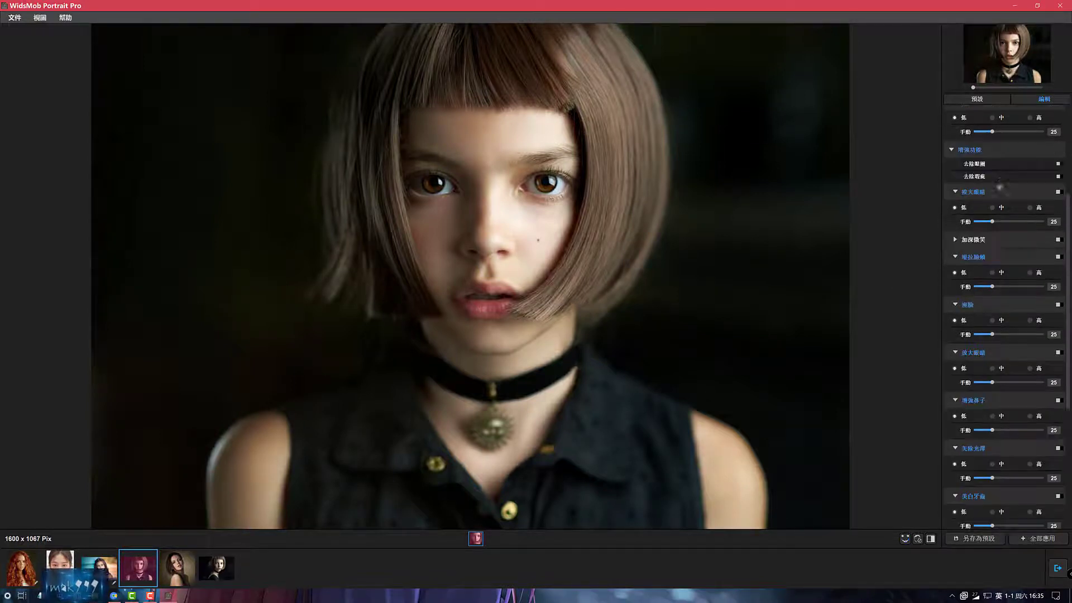
scroll(999, 182, up, 1)
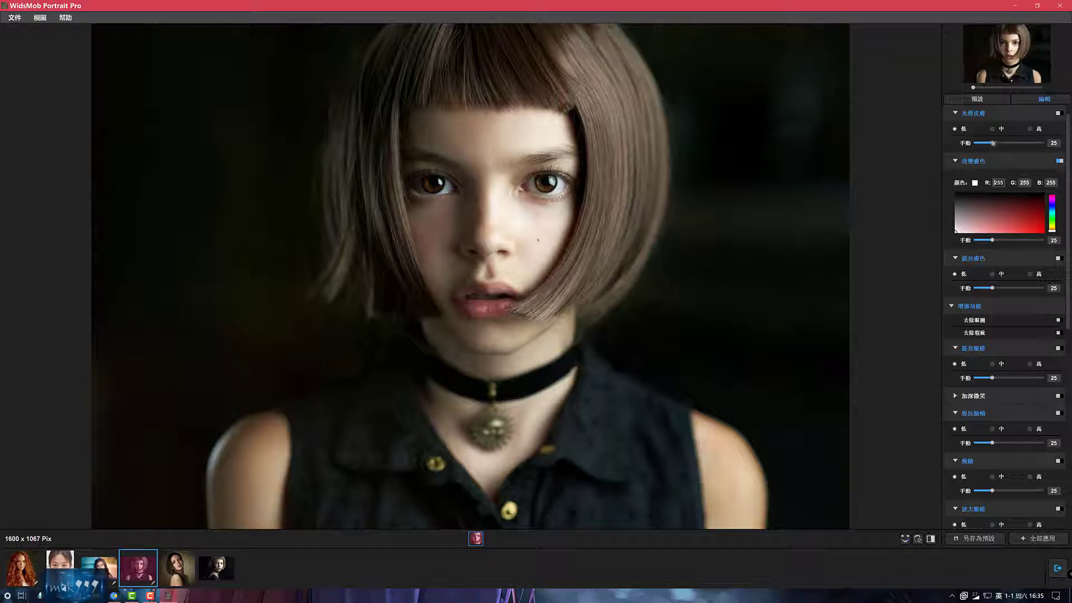
click(994, 143)
click(955, 163)
click(954, 162)
drag(983, 201, 1031, 219)
Step: Show the retouched fourth photo beside its original
scroll(962, 341, down, 3)
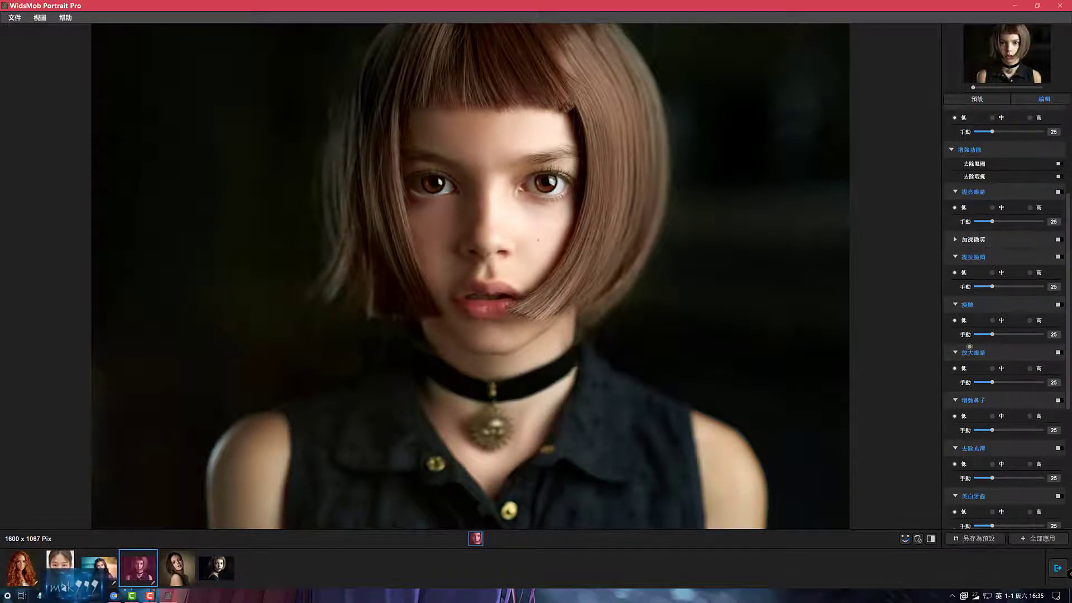
scroll(969, 347, down, 4)
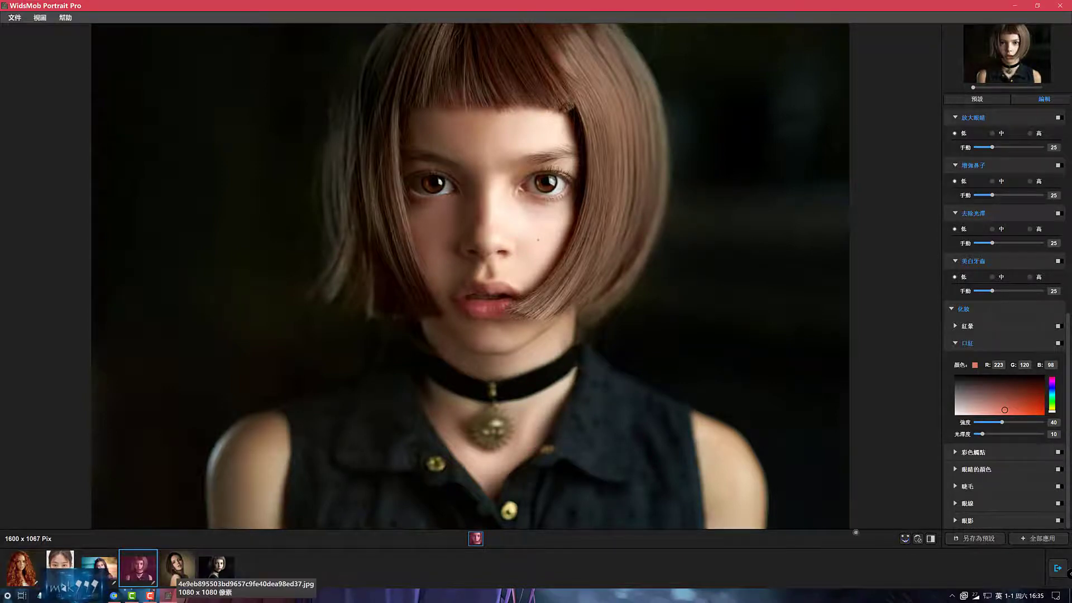
click(930, 538)
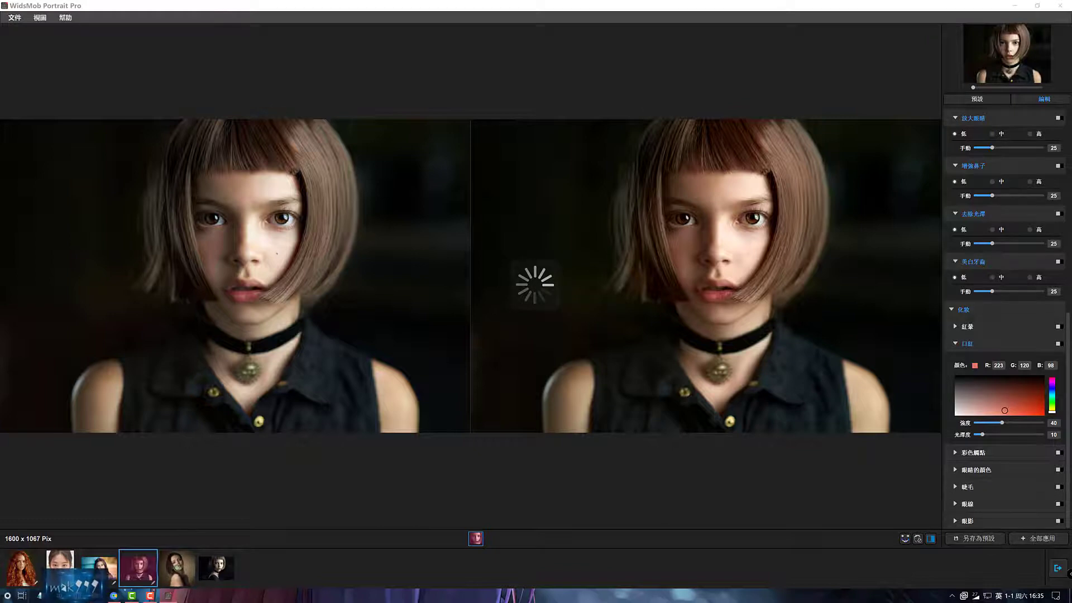
Step: Apply the 平滑+提亮眼部 preset to the fifth photo, the woman with the bare shoulder, and show it beside the original
click(177, 567)
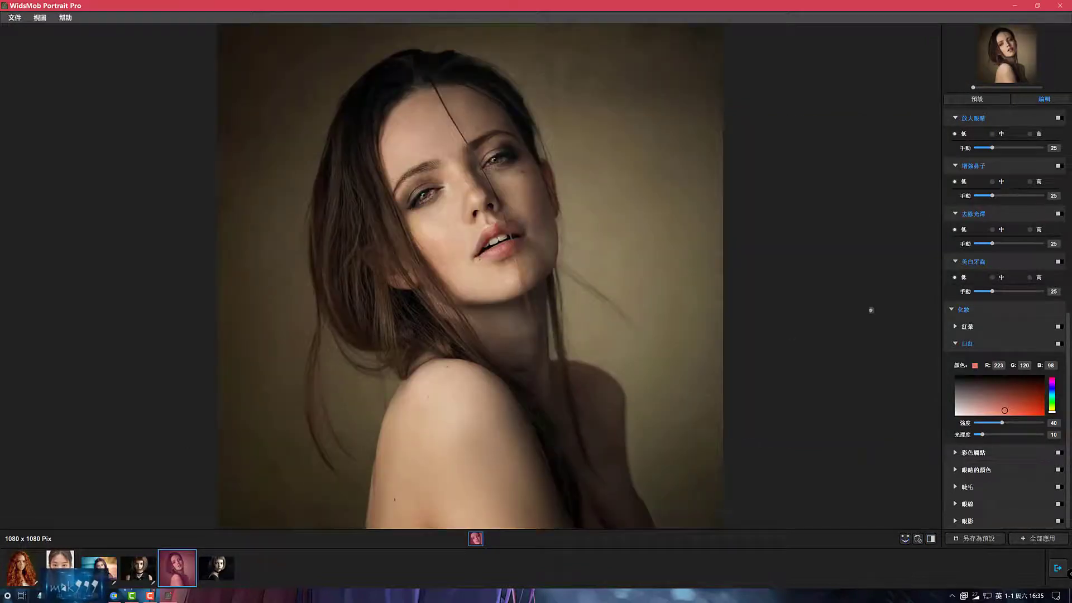
click(986, 98)
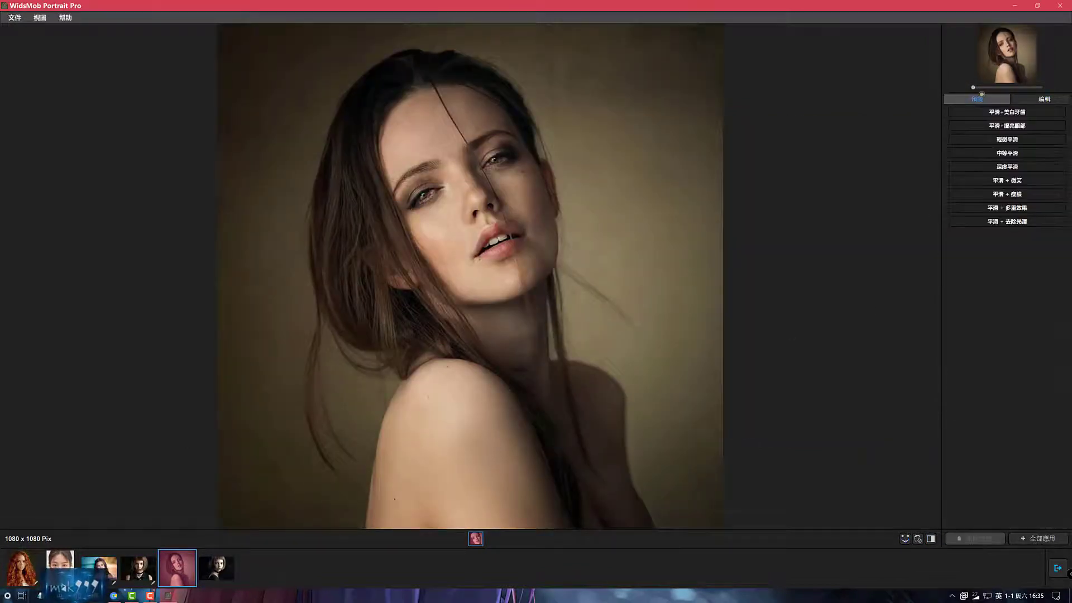
click(987, 123)
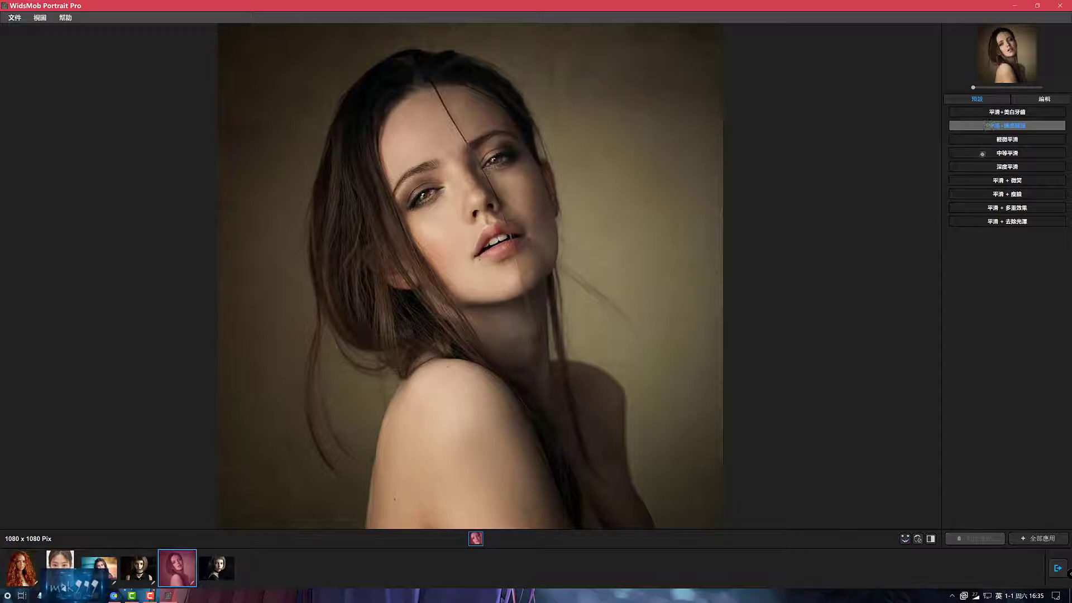
click(930, 538)
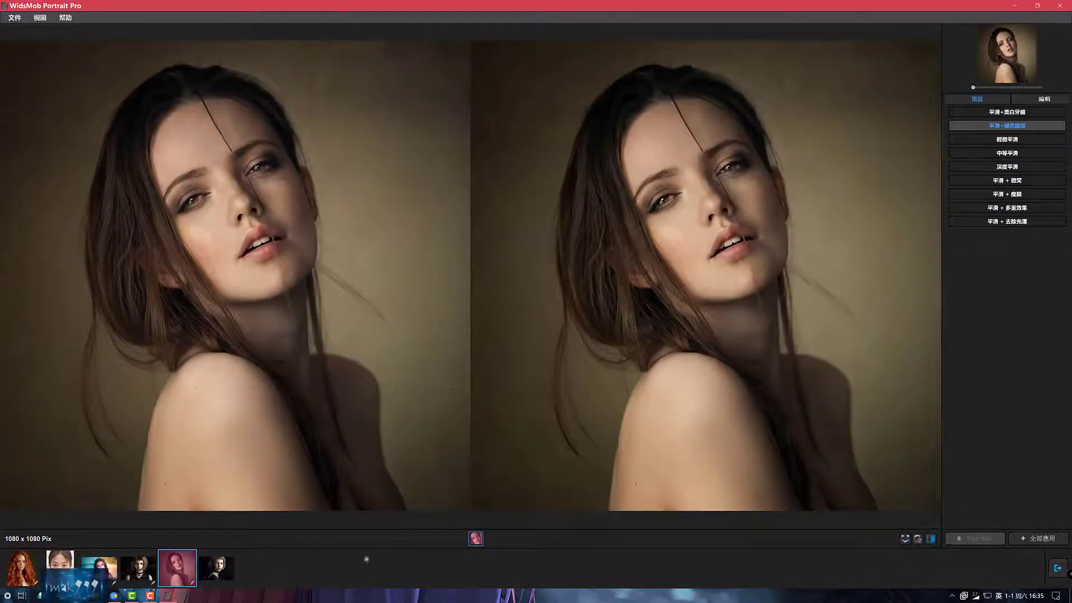
Step: Add lipstick in R 203, G 105, B 84 to the sixth photo, the girl in the black top, and compare it with the original
click(220, 576)
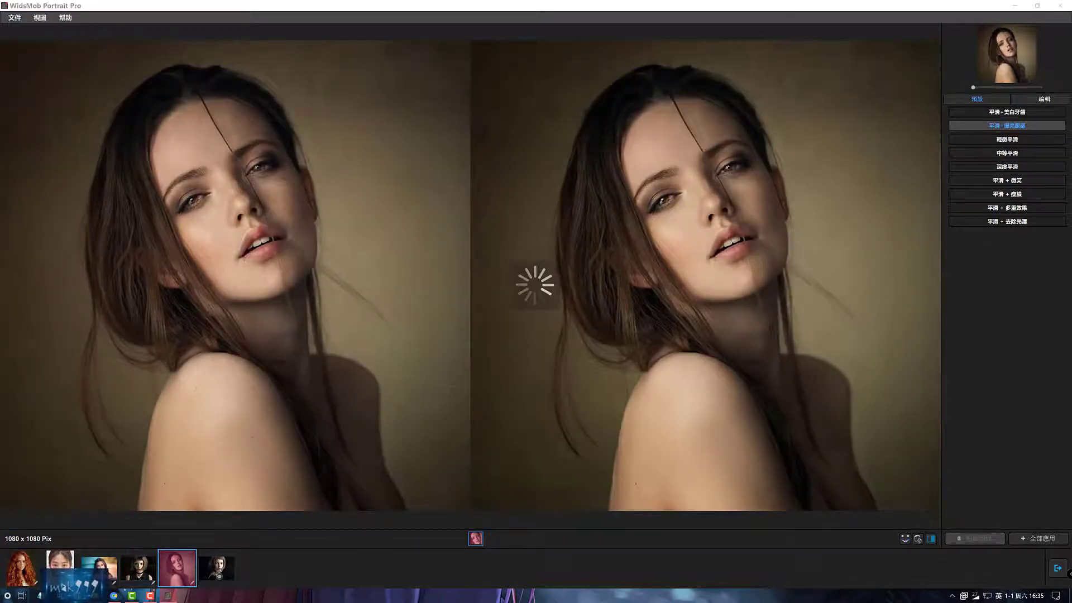
click(217, 568)
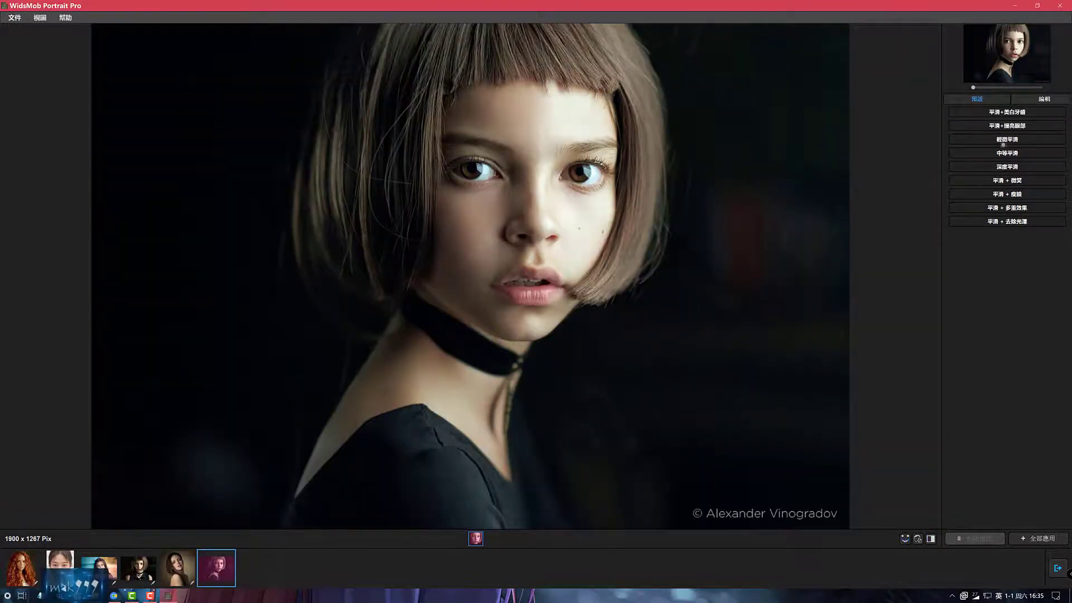
click(1045, 98)
drag(1018, 410, 1009, 408)
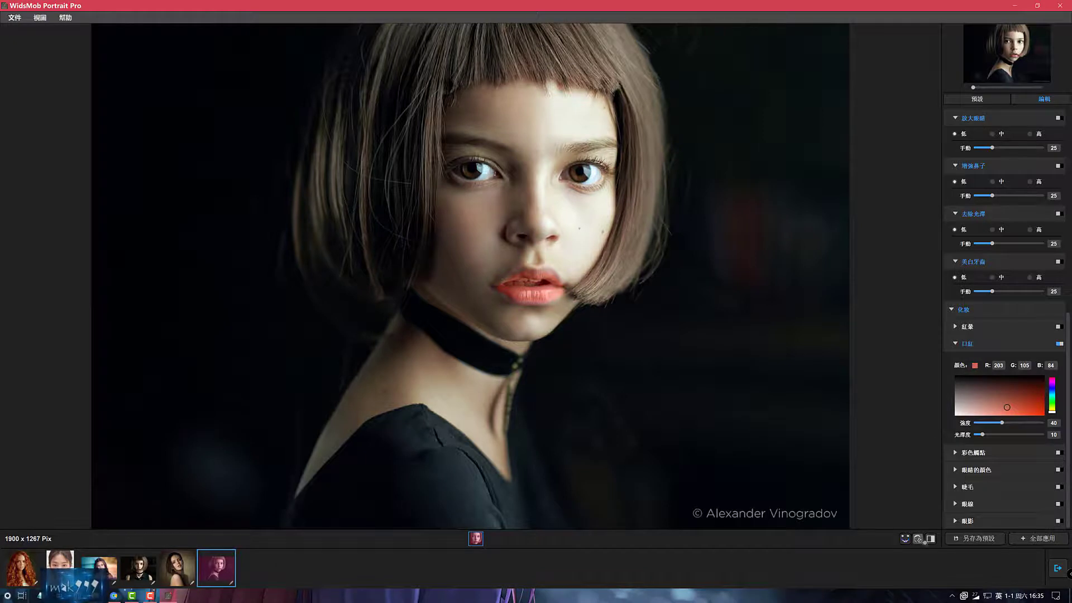
click(930, 538)
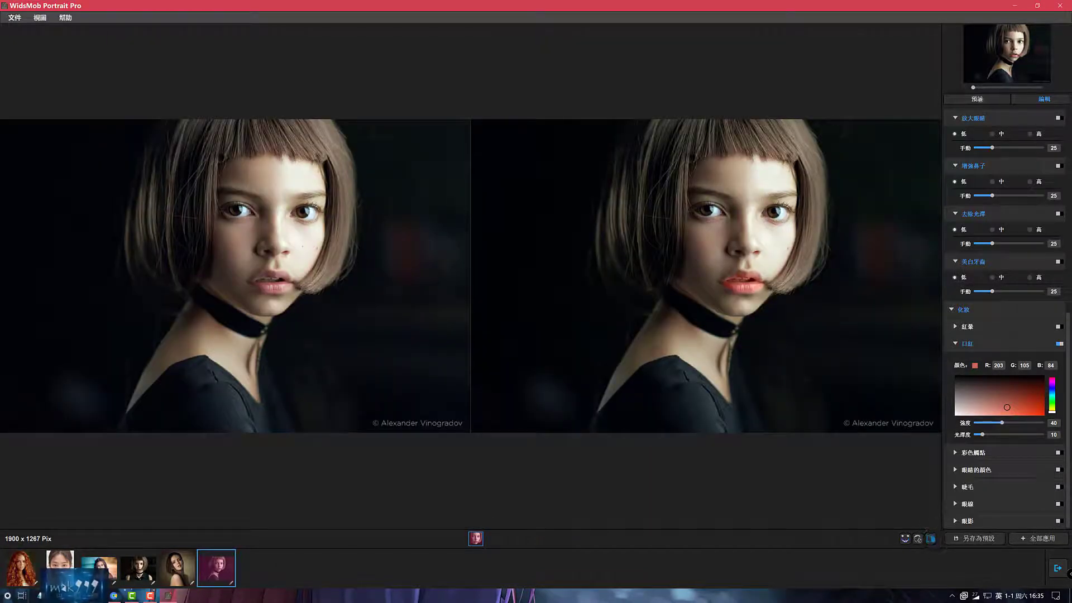
Step: Shift the girl's skin colour towards red and set the lipstick colour to R 164, G 49, B 24
scroll(1018, 230, up, 6)
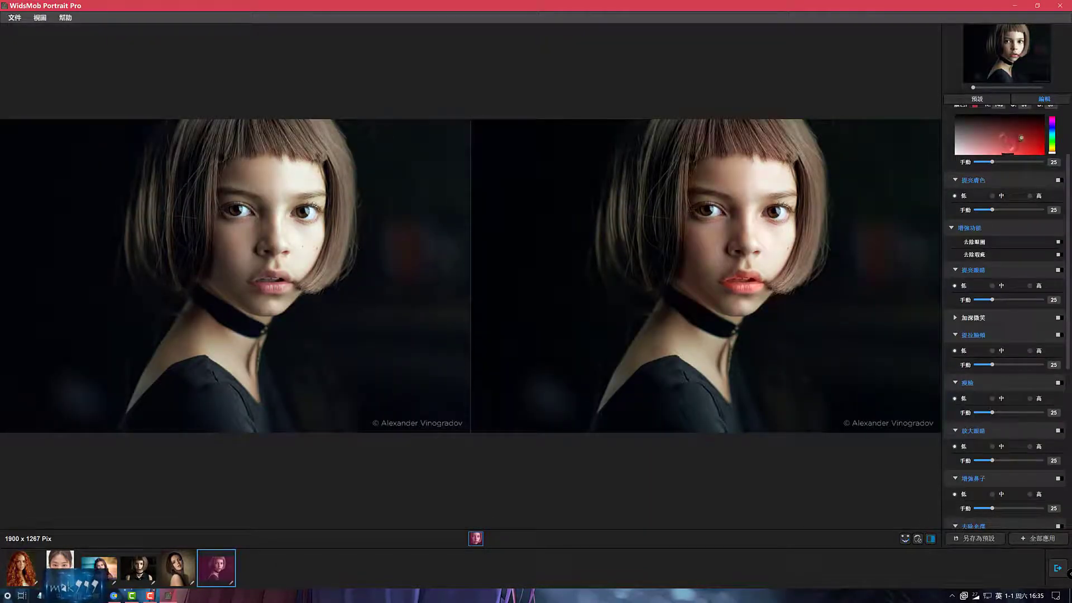
scroll(984, 366, down, 3)
scroll(984, 366, down, 9)
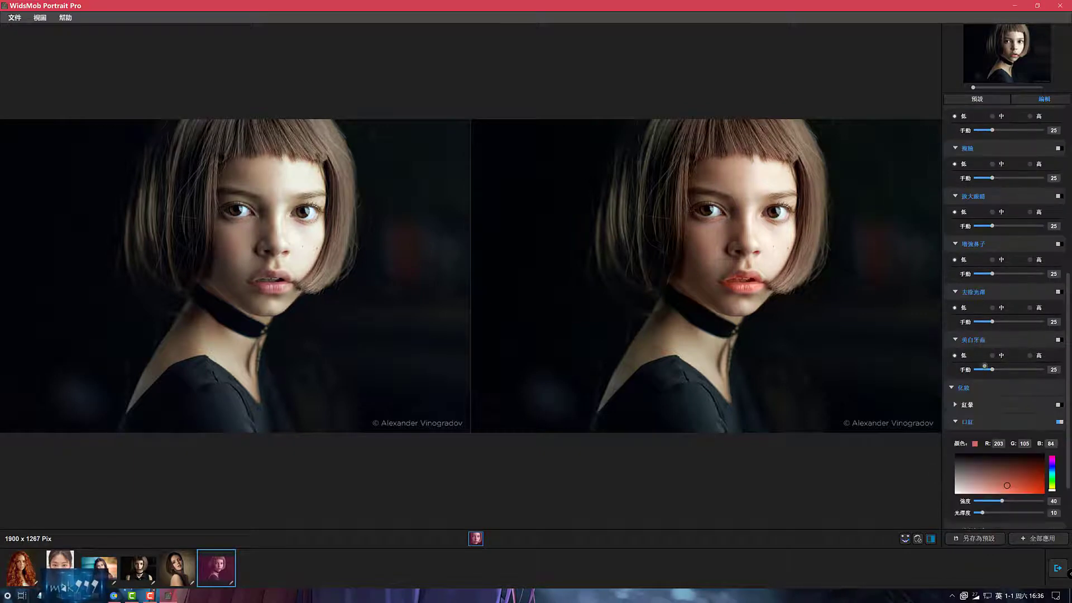
drag(1038, 398, 1031, 400)
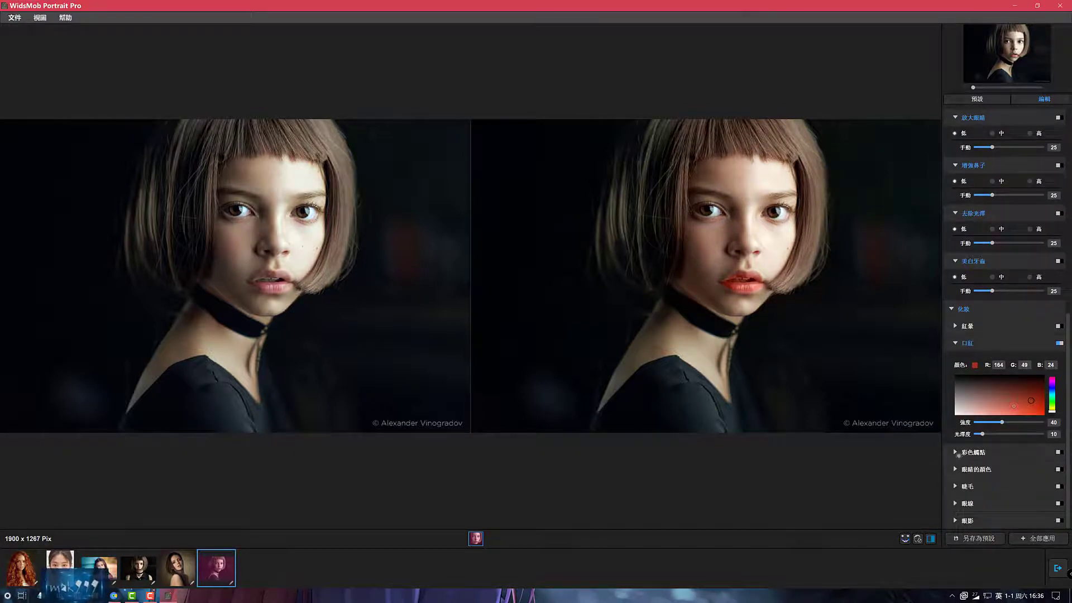
Step: Show the facial landmarks and adjust the upper-lip, mouth-corner and lower-lip points to fit the girl's mouth
drag(973, 87, 982, 87)
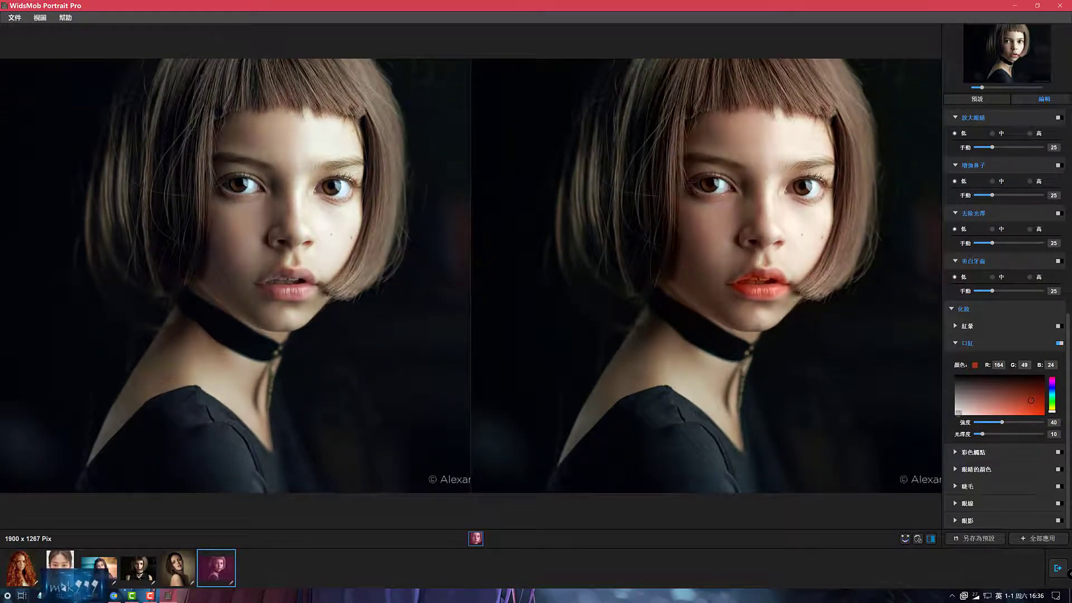
click(905, 539)
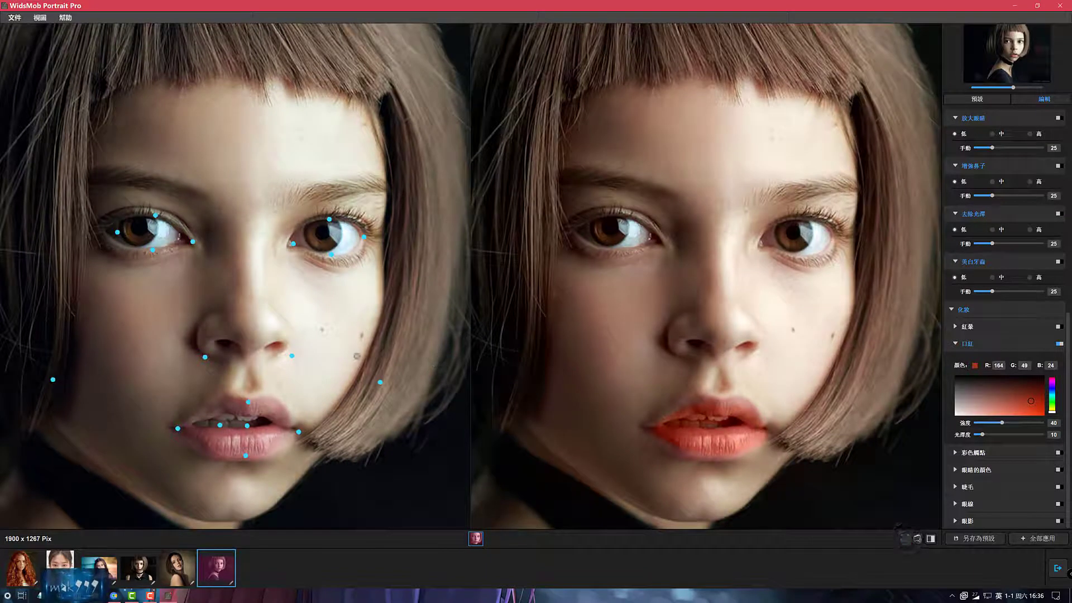
drag(248, 402, 250, 395)
drag(178, 428, 176, 427)
drag(244, 455, 244, 458)
scroll(523, 440, down, 5)
scroll(819, 247, up, 5)
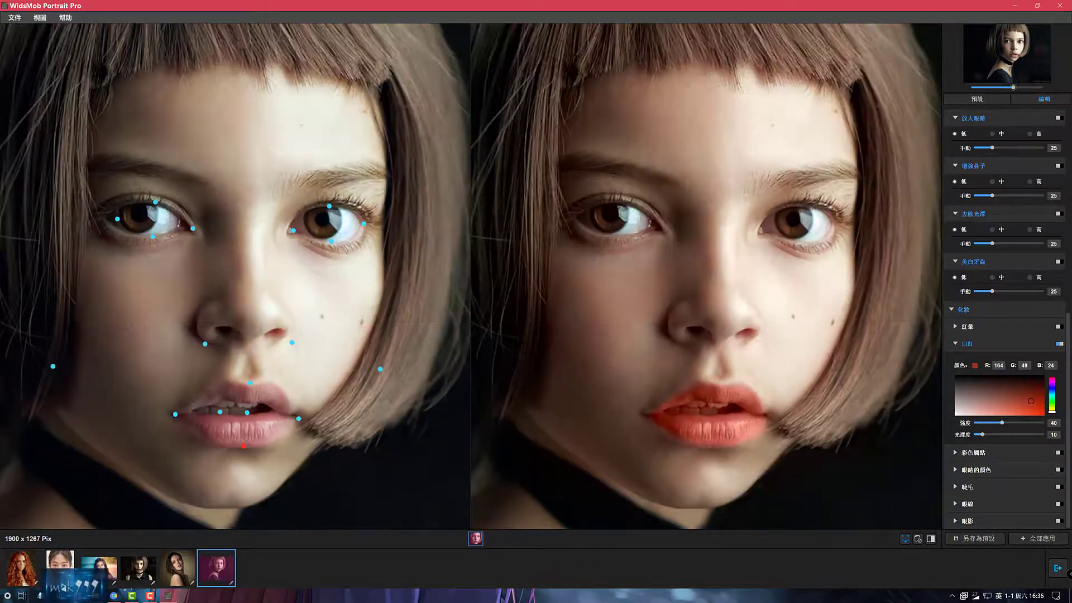
Step: Tone the lipstick down to a muted brownish red, R 106, G 53, B 42
drag(1011, 87, 992, 88)
scroll(471, 276, down, 1)
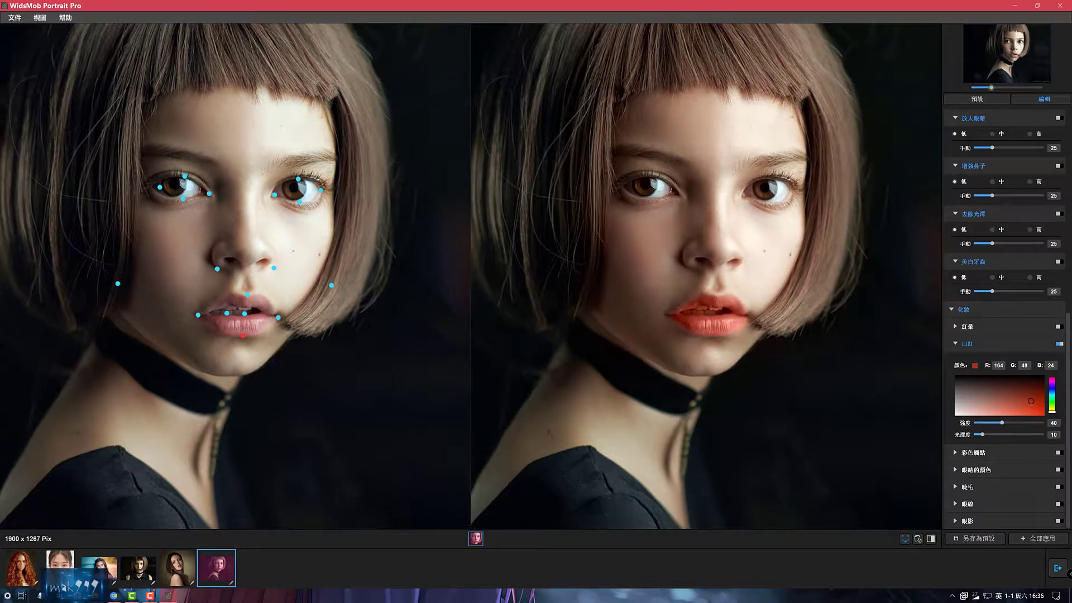
drag(1017, 411, 1008, 392)
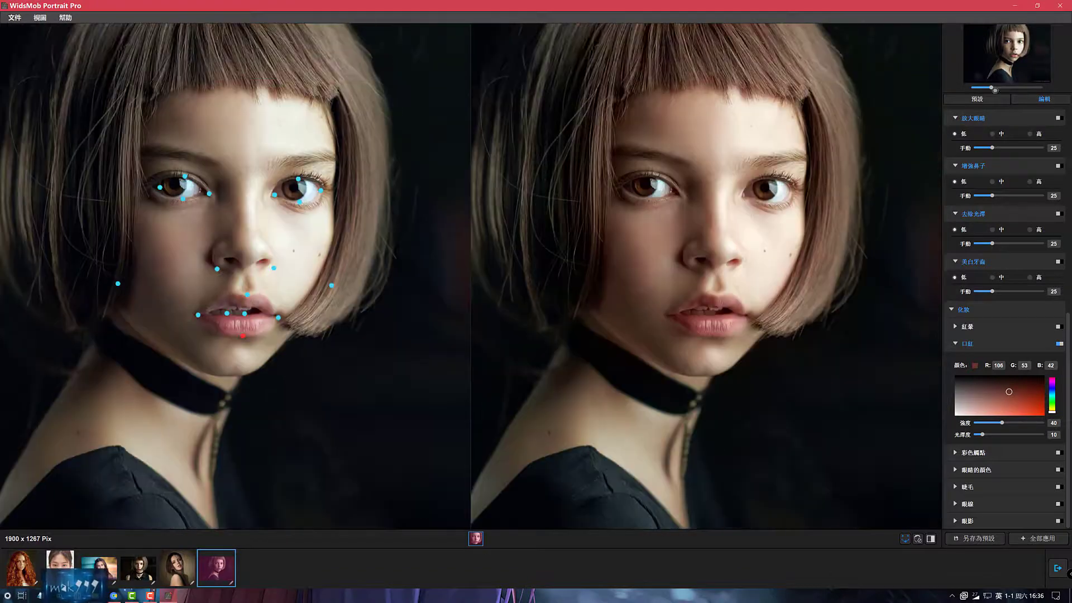
drag(992, 87, 987, 88)
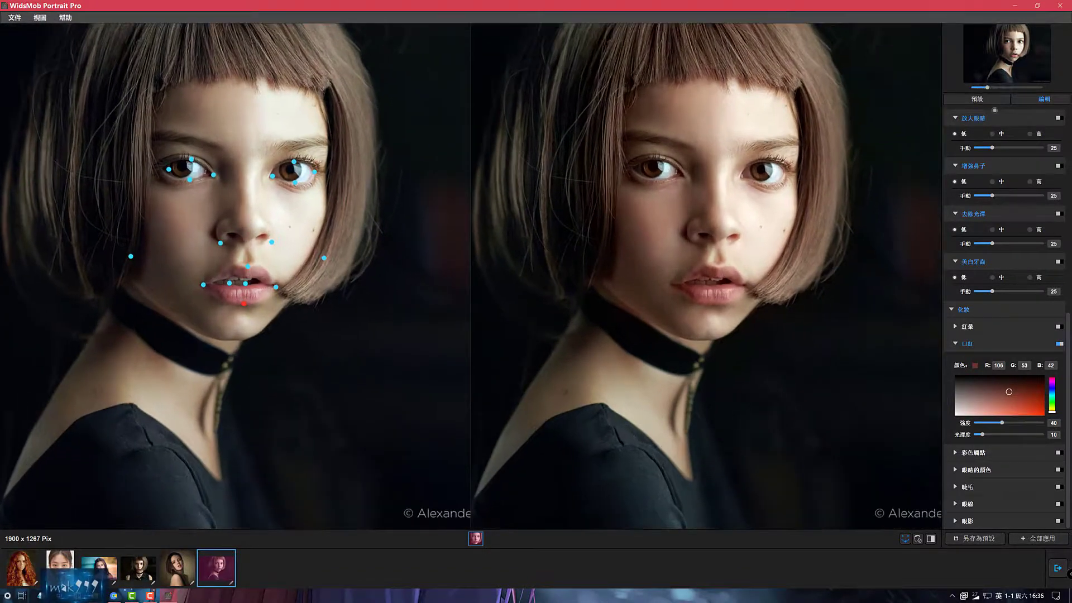
Step: Set 放大眼睛 to 0, 增強鼻子 to 24 and 美白牙齒 to 76
mouse_move(993, 147)
mouse_down()
mouse_move(1038, 148)
mouse_move(967, 150)
mouse_move(981, 149)
mouse_up()
mouse_move(992, 196)
mouse_down()
mouse_move(1029, 195)
mouse_move(992, 196)
mouse_up()
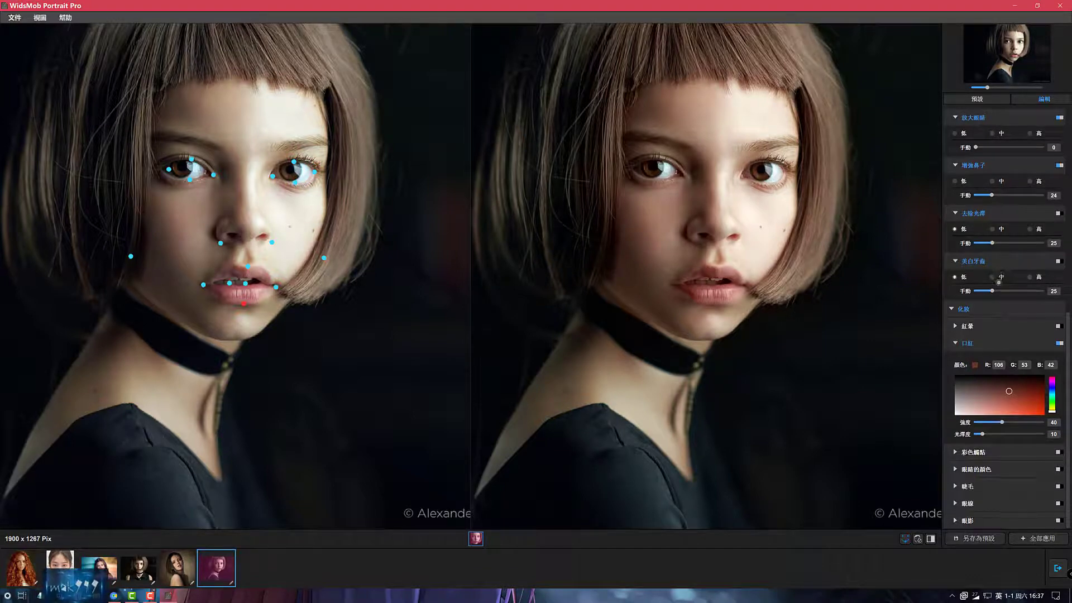
drag(993, 291, 1032, 291)
Step: Try several iris patterns under the eye-colour makeup 眼睛的顏色, then switch that effect off
click(955, 469)
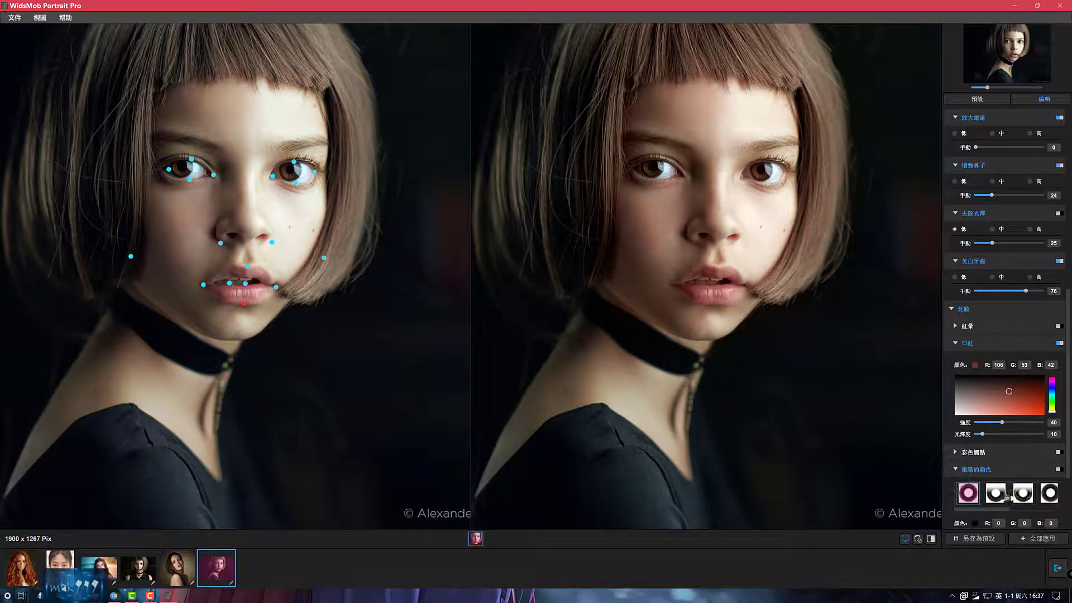
click(1022, 492)
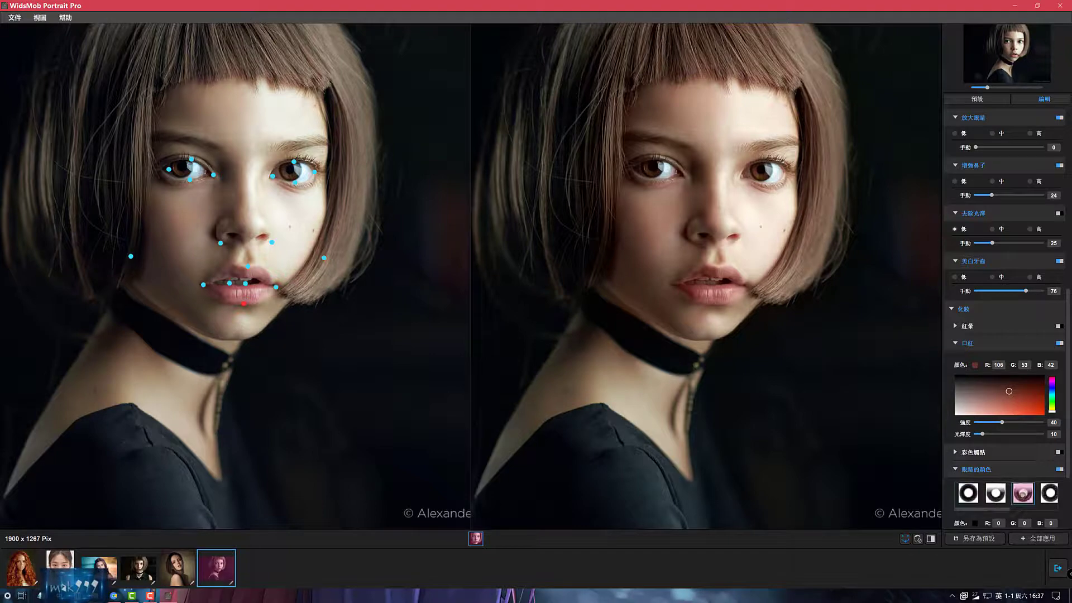
click(1045, 495)
click(994, 494)
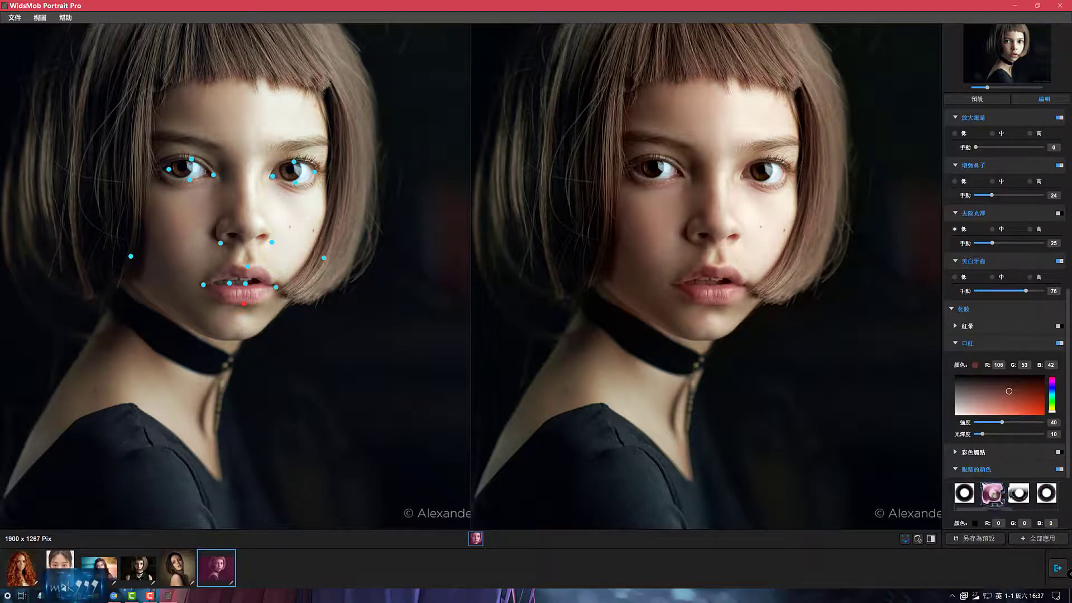
click(1058, 469)
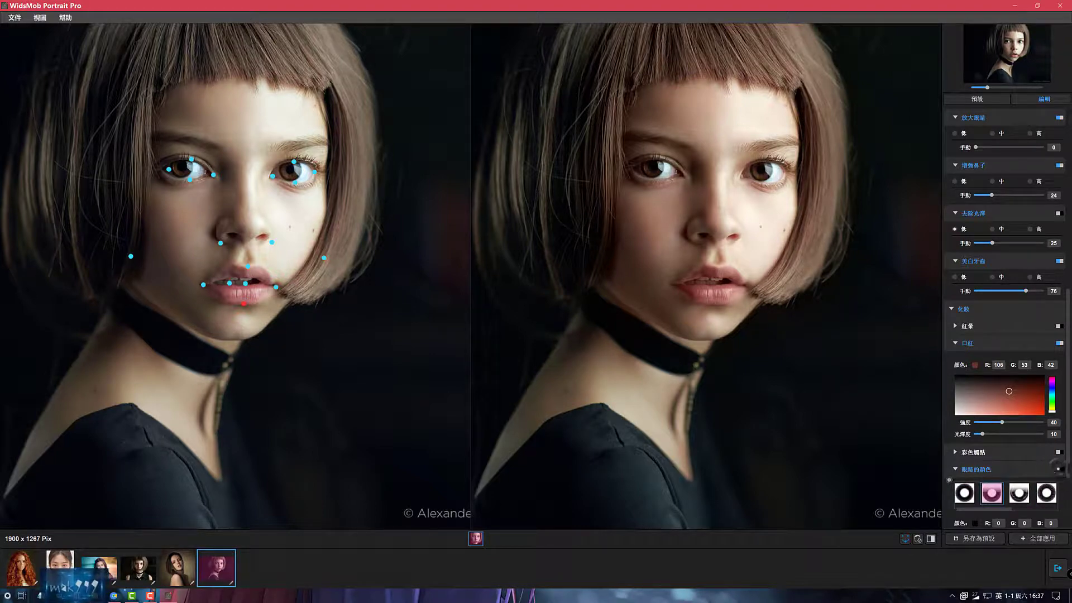
Step: Add 睫毛 eyelash makeup with the fourth upper-lash style, the third lower-lash style and the colour R 74, G 57, B 48
scroll(949, 479, down, 2)
click(956, 486)
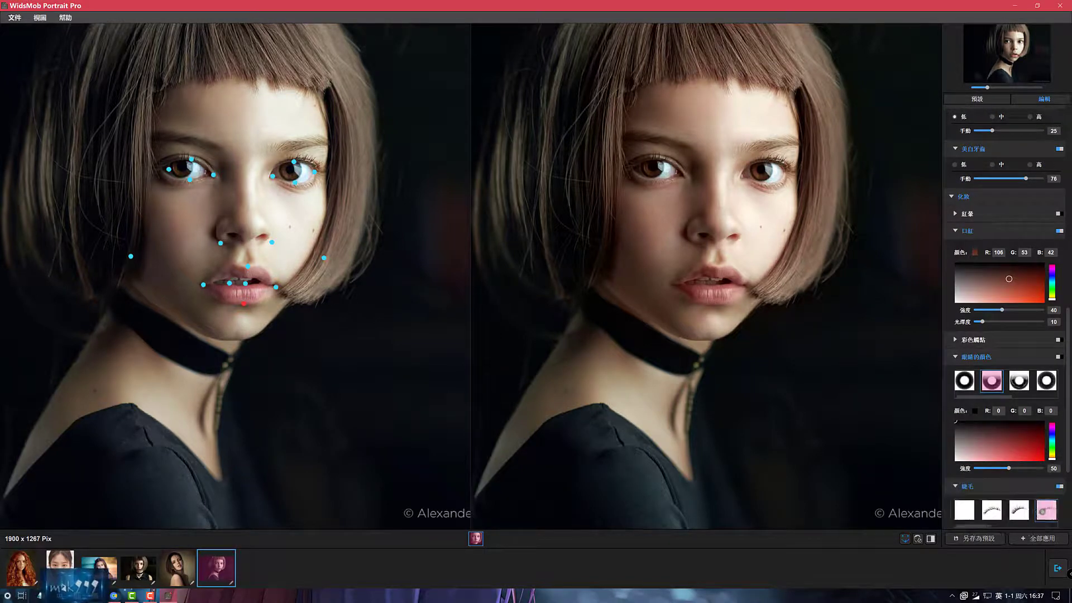
scroll(1020, 511, down, 3)
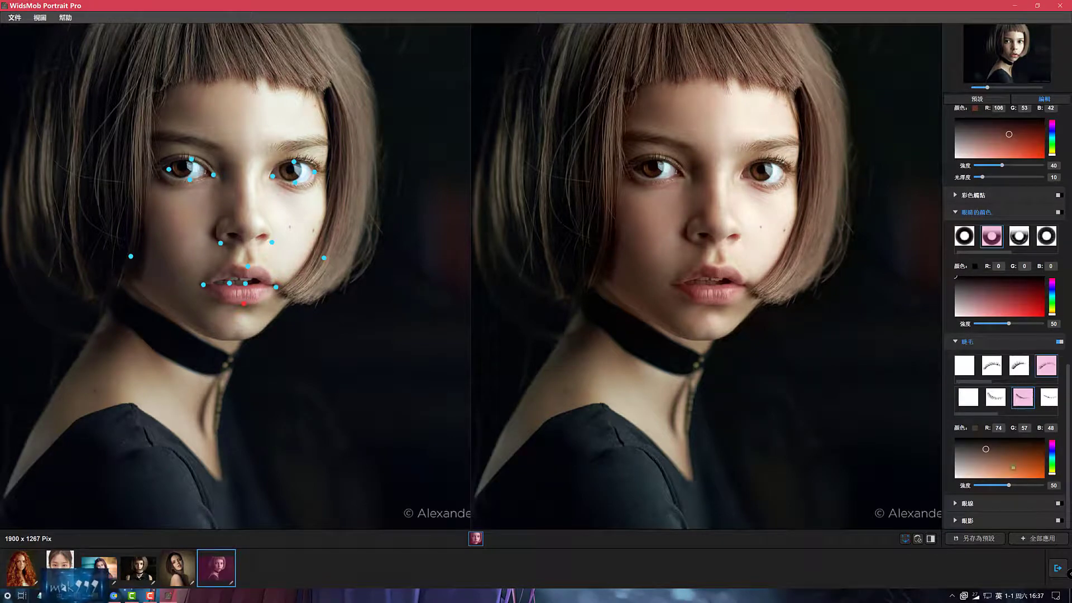
Step: Set the eyelash colour to R 106, G 61, B 36 and add 眼線 eyeliner in the fourth upper style, coloured R 194, G 98, B 44
click(1014, 461)
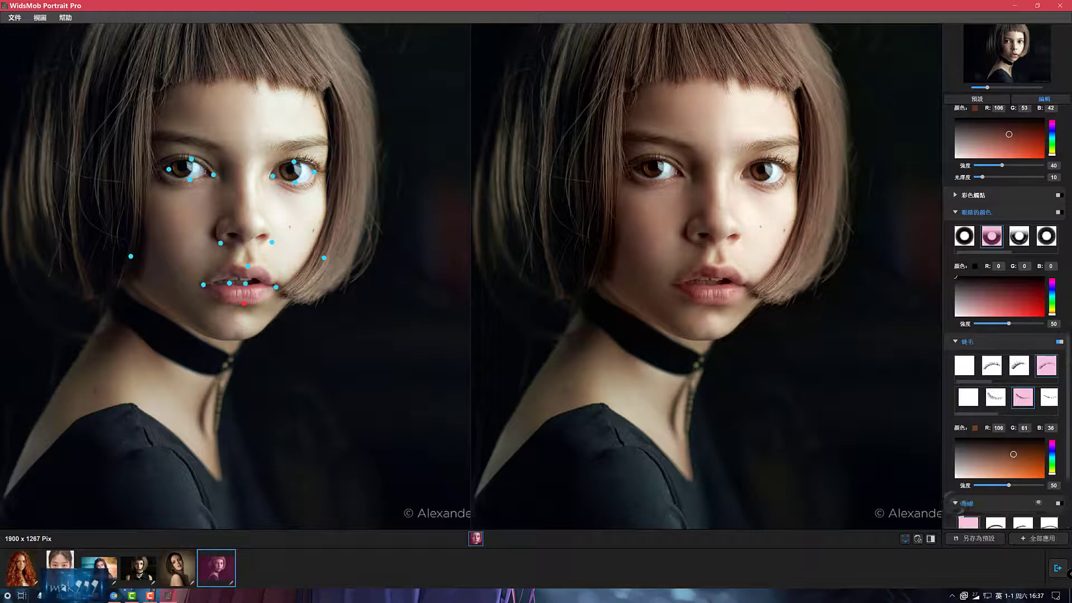
click(956, 503)
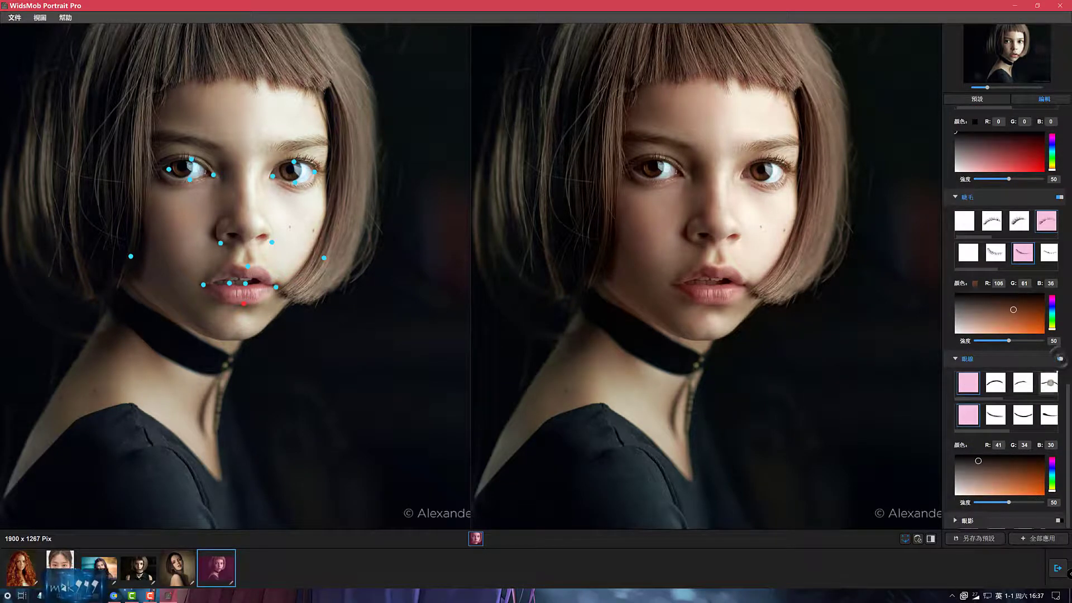
click(1046, 382)
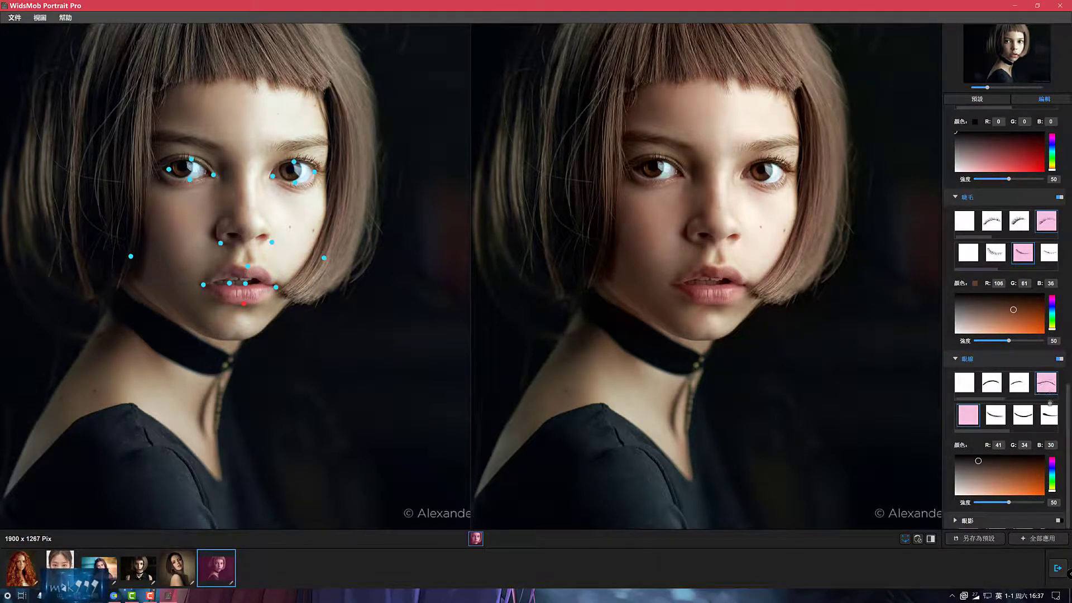
mouse_move(1024, 483)
mouse_down()
mouse_move(1031, 456)
mouse_move(1024, 485)
mouse_up()
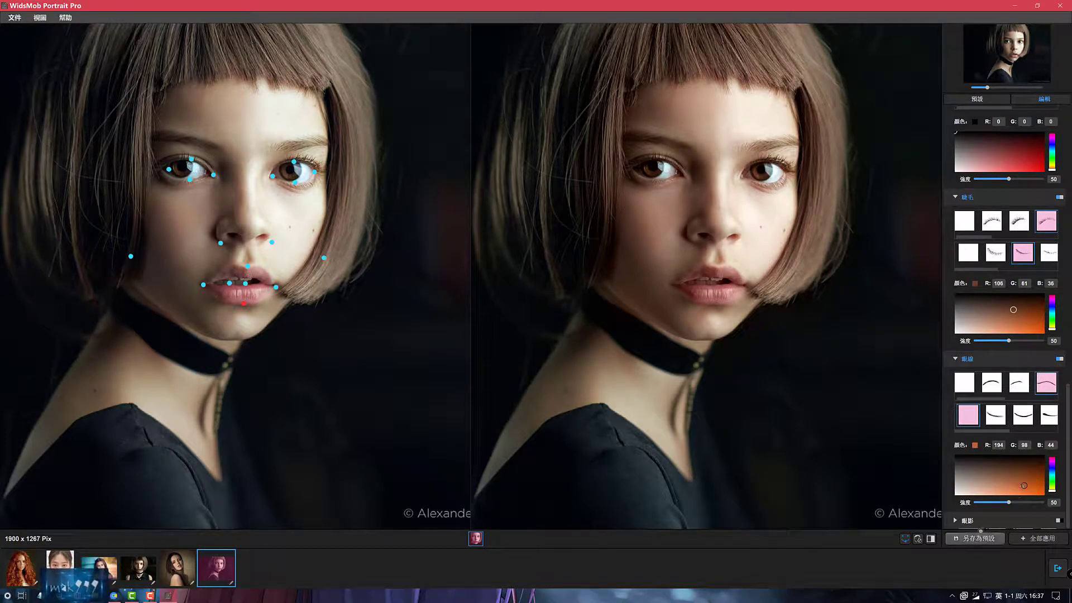
Step: Add 眼影 eye shadow with the fourth pattern and recolour the eyeliner to yellow, R 237, G 243, B 66
click(957, 520)
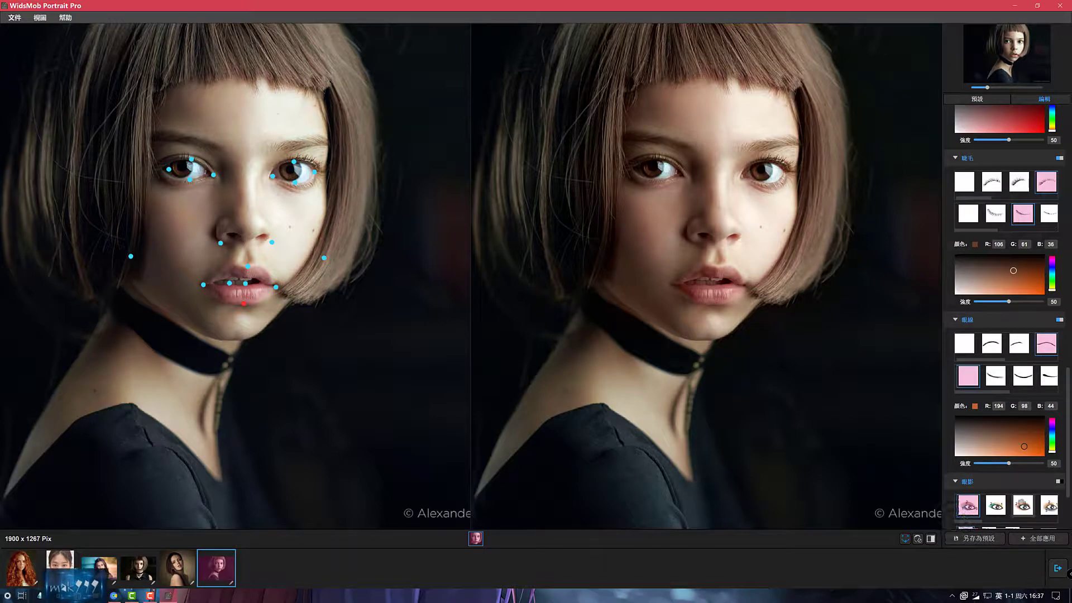
click(1048, 505)
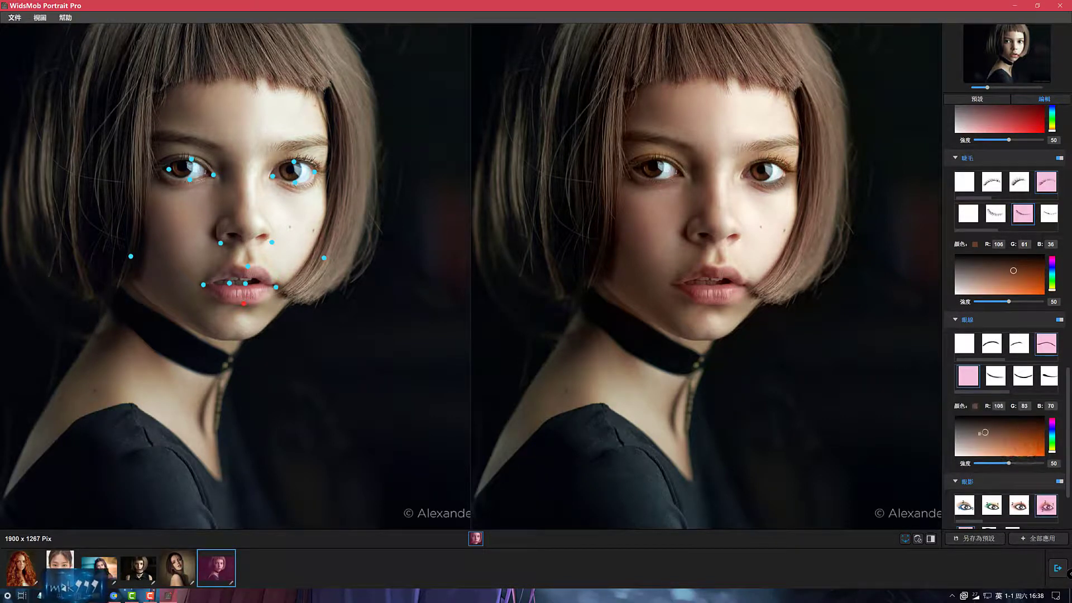
click(968, 435)
mouse_move(1054, 451)
mouse_down()
mouse_move(1052, 422)
mouse_move(1052, 448)
mouse_up()
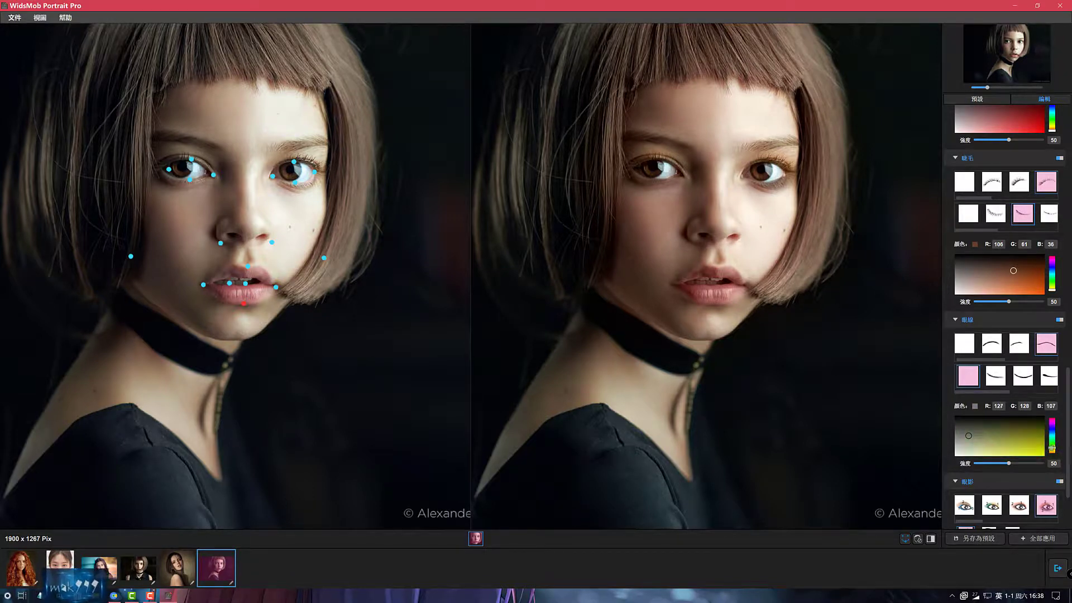
mouse_move(968, 438)
mouse_down()
mouse_move(956, 446)
mouse_move(1007, 439)
mouse_move(1018, 453)
mouse_up()
Step: Toggle the 眼影 eye shadow off and on to compare its effect on the portrait
click(1058, 480)
click(1057, 481)
click(1058, 481)
Step: Set the eye shadow colour to golden R 164, G 128, B 45, with 閃光 at 43 and 強度 at 7
drag(1067, 487, 1069, 531)
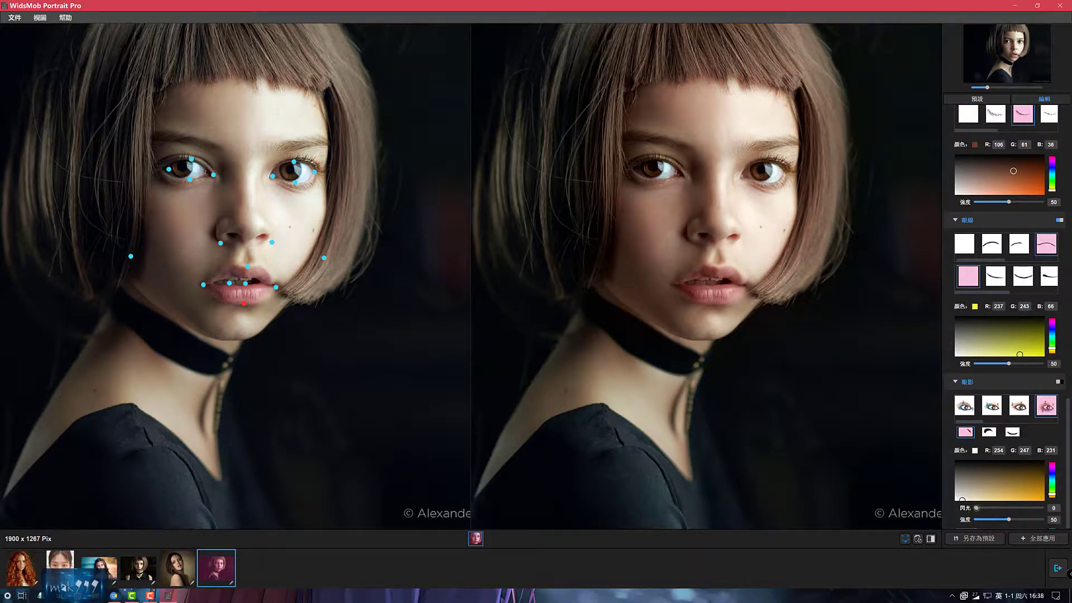
click(978, 508)
mouse_move(1002, 485)
mouse_down()
mouse_move(966, 471)
mouse_move(1041, 484)
mouse_move(1028, 482)
mouse_up()
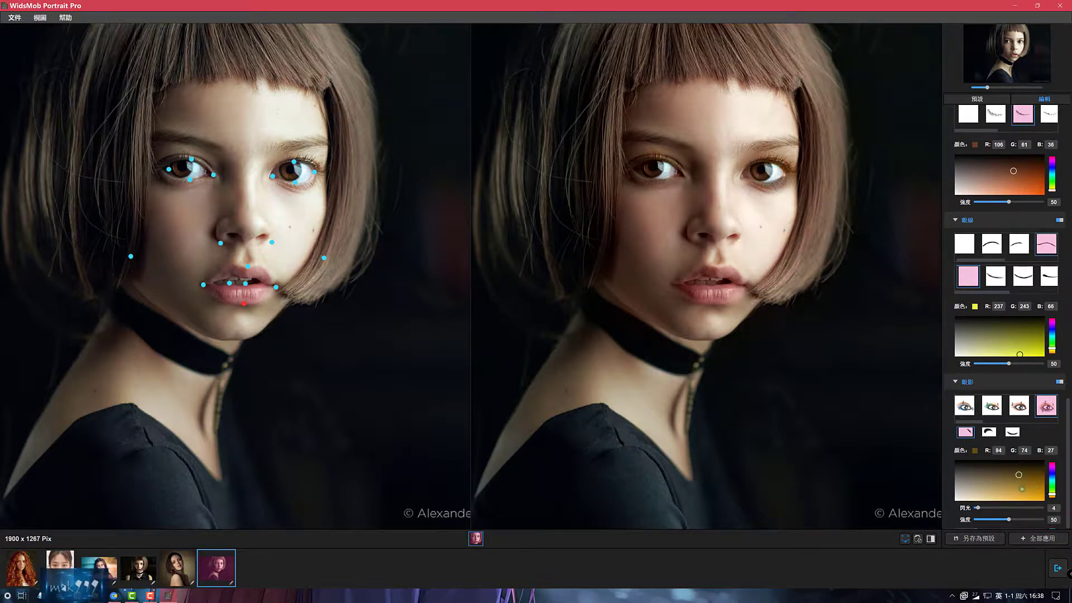
click(1020, 487)
mouse_move(1009, 519)
mouse_down()
mouse_move(979, 520)
mouse_move(981, 508)
mouse_move(1025, 507)
mouse_up()
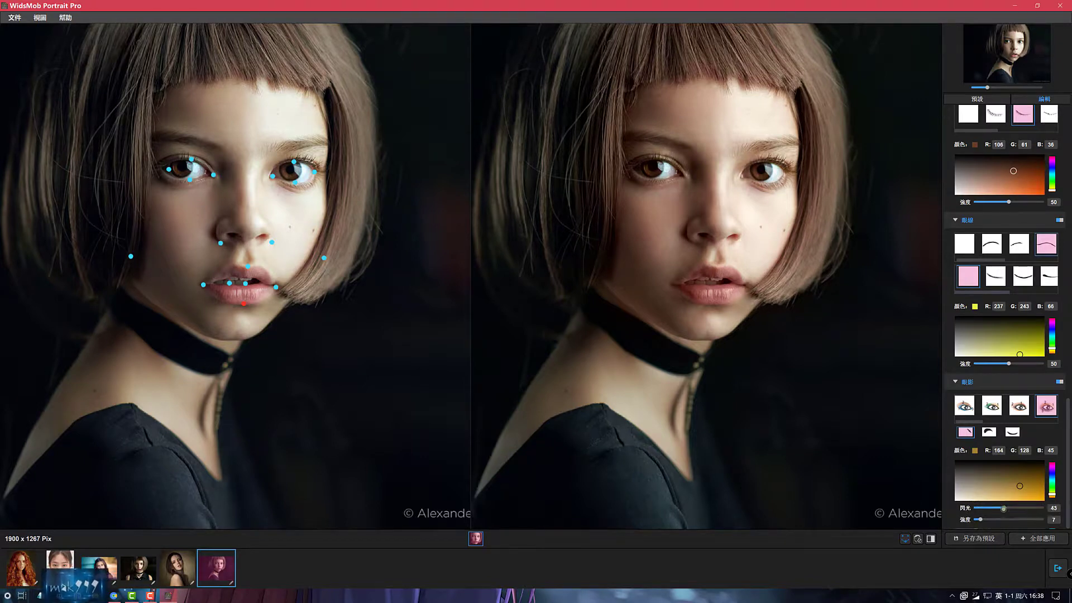
Step: Change the eye shadow to a red hue and deepen it to a darker shade
click(1051, 495)
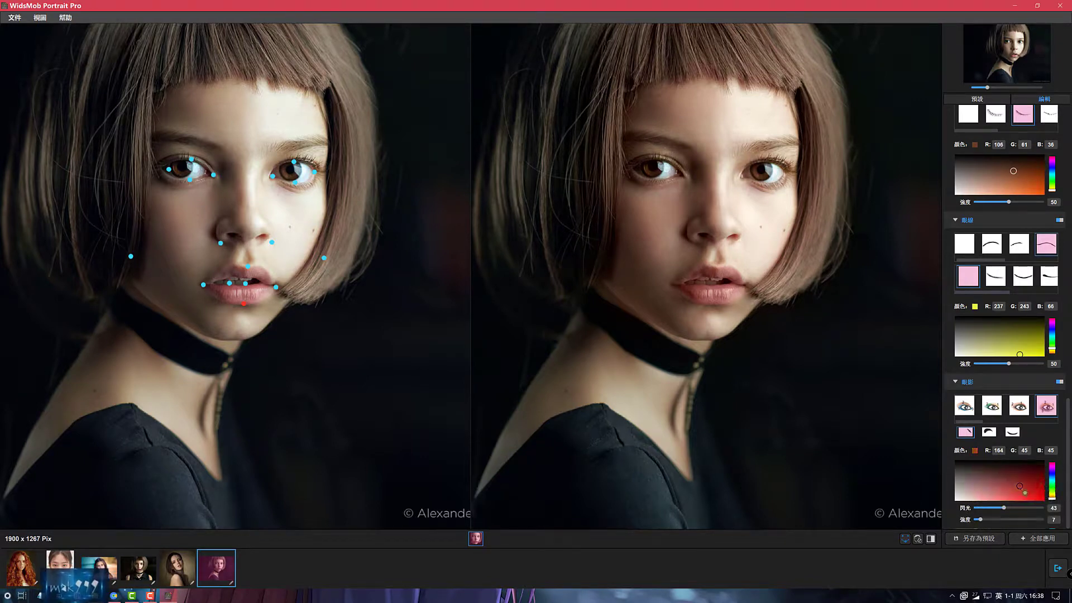
click(1025, 492)
drag(1025, 493, 1028, 474)
key(Left)
key(Left)
scroll(1057, 371, up, 2)
scroll(1057, 346, up, 4)
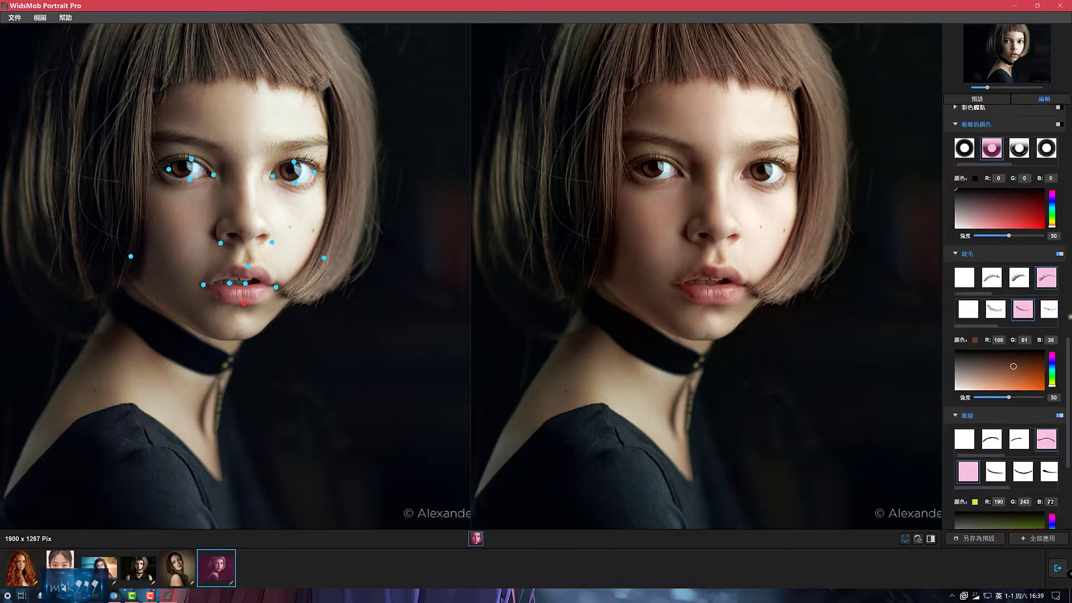
scroll(1070, 373, up, 10)
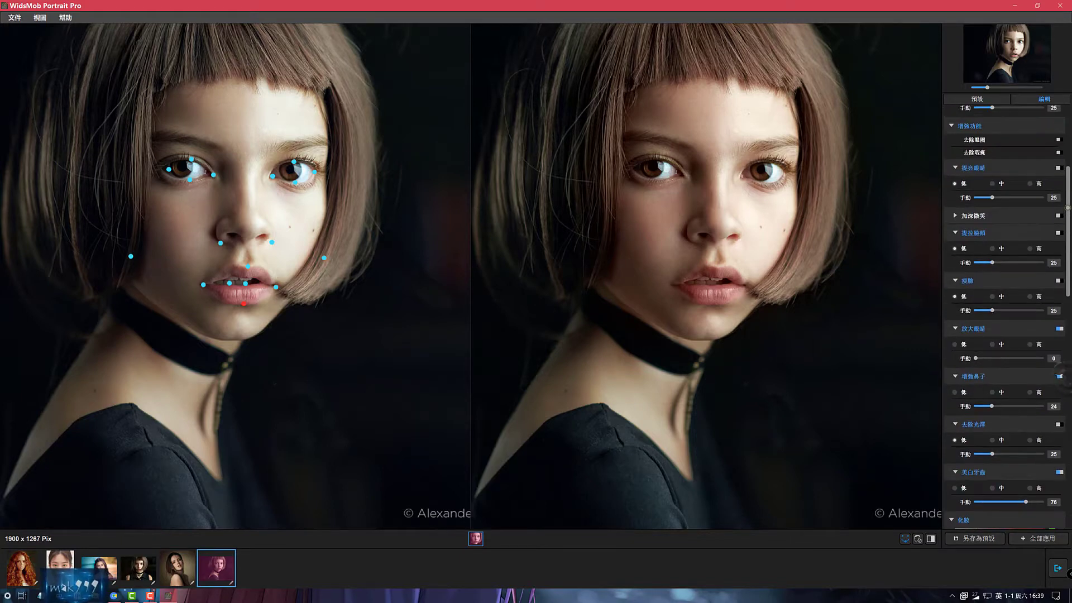
scroll(1006, 315, up, 3)
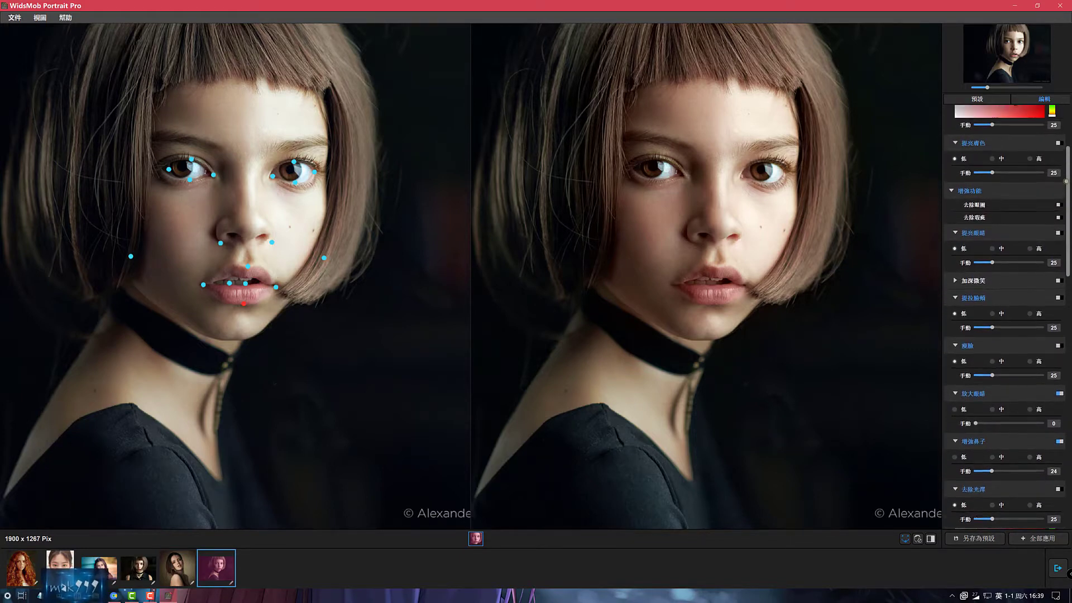
drag(1064, 176, 1070, 277)
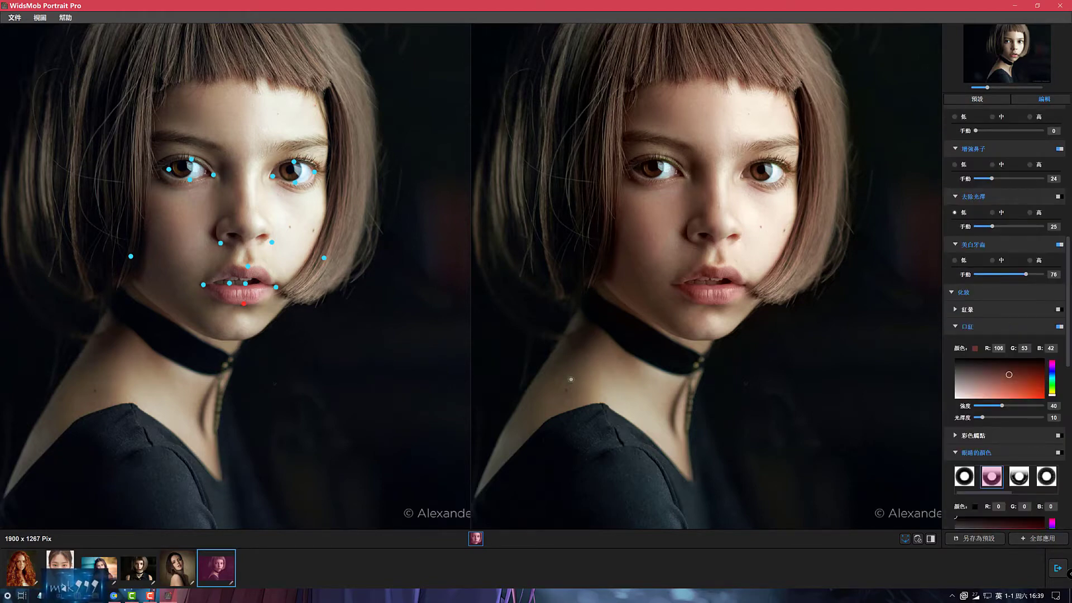